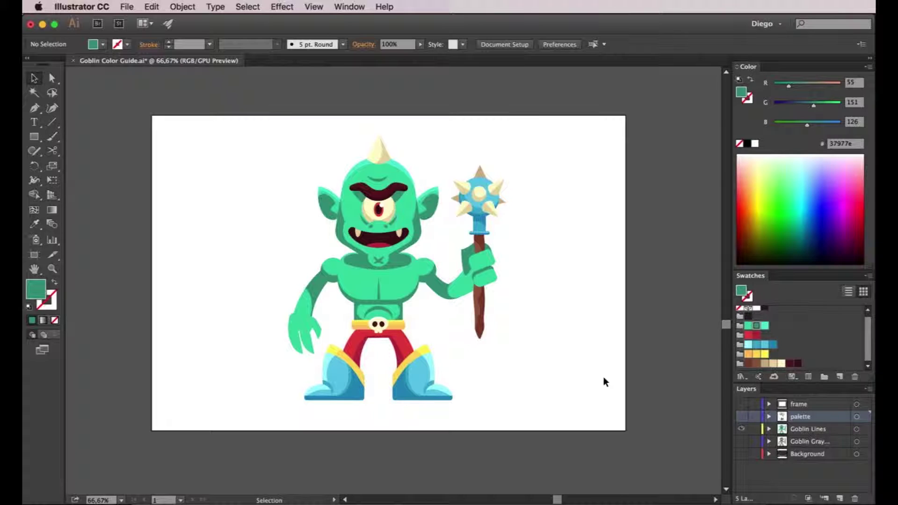
Show the Background layer behind the goblin.
left_click(741, 455)
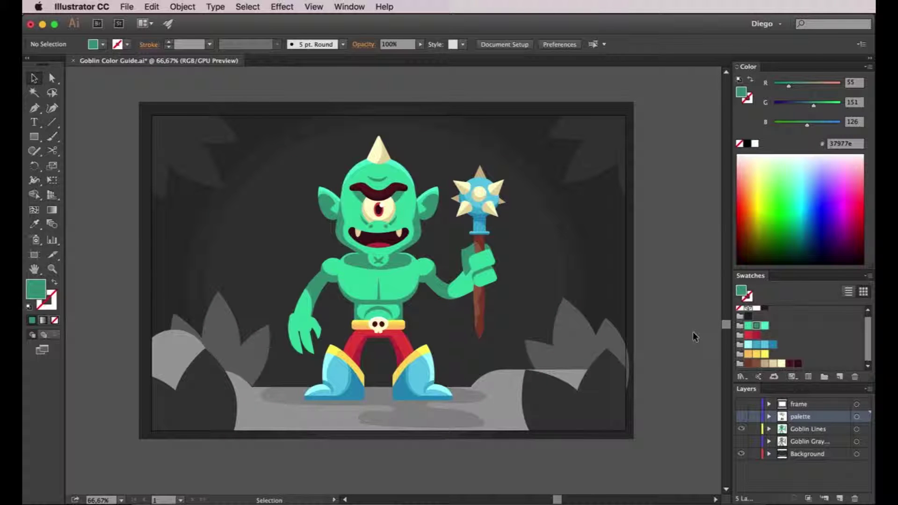
left_click(383, 286)
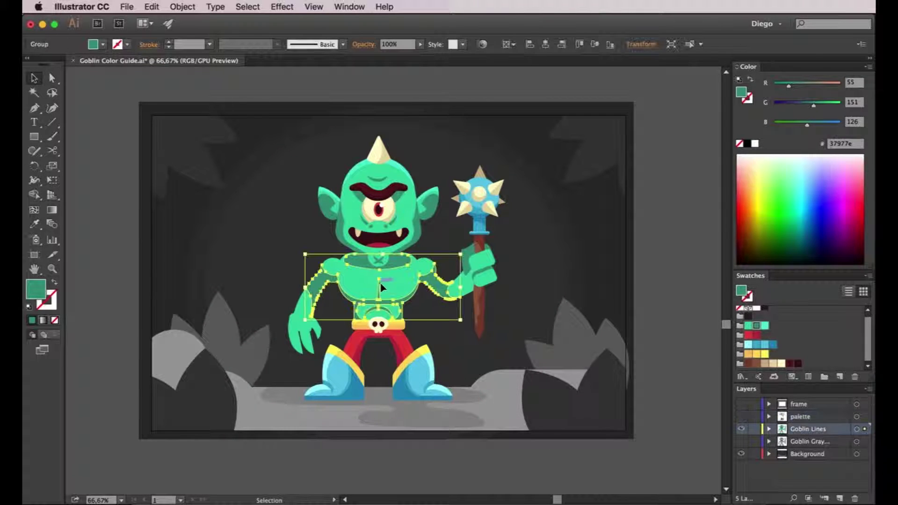
left_click(686, 307)
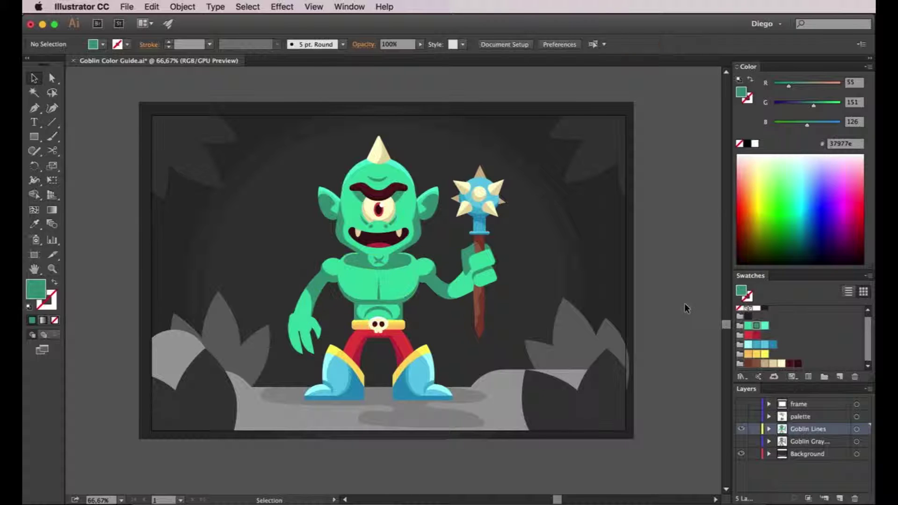
Group all artwork on the Goblin Lines layer and check that the character selects as one object.
left_click(857, 430)
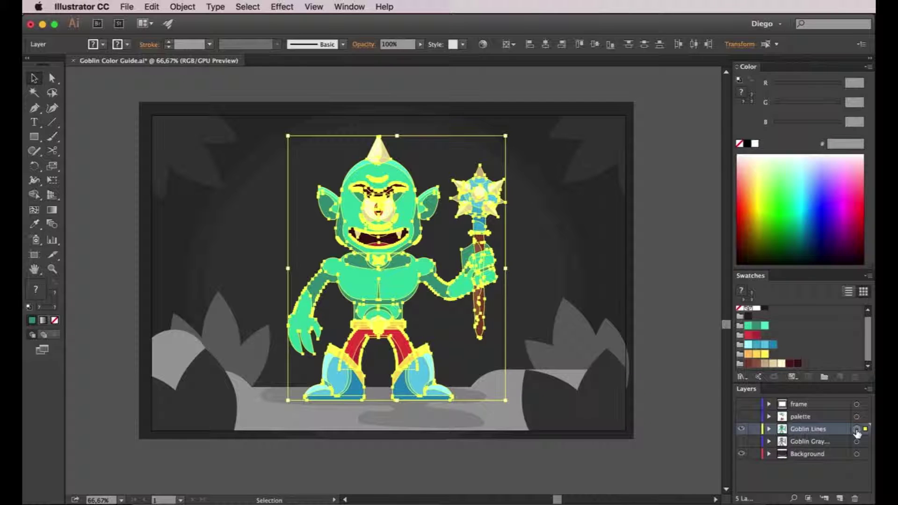
left_click(183, 7)
left_click(192, 51)
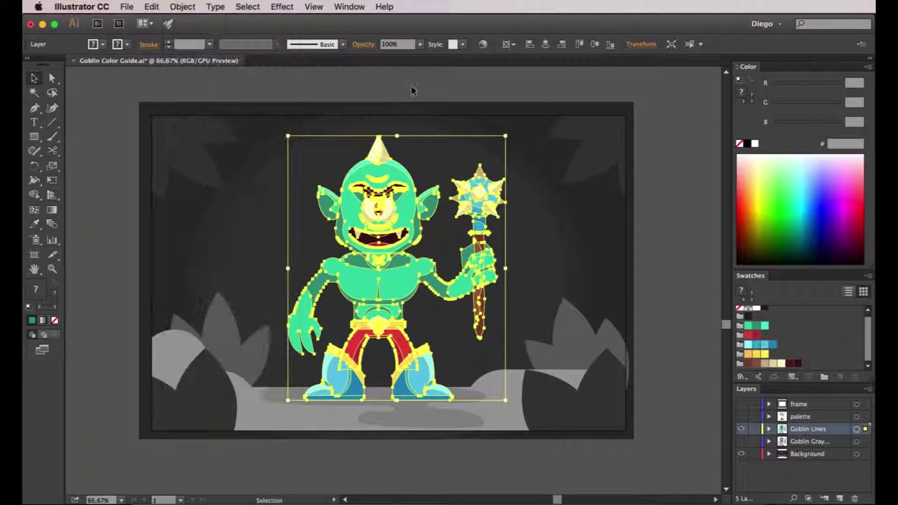
left_click(411, 87)
left_click(400, 185)
left_click(664, 218)
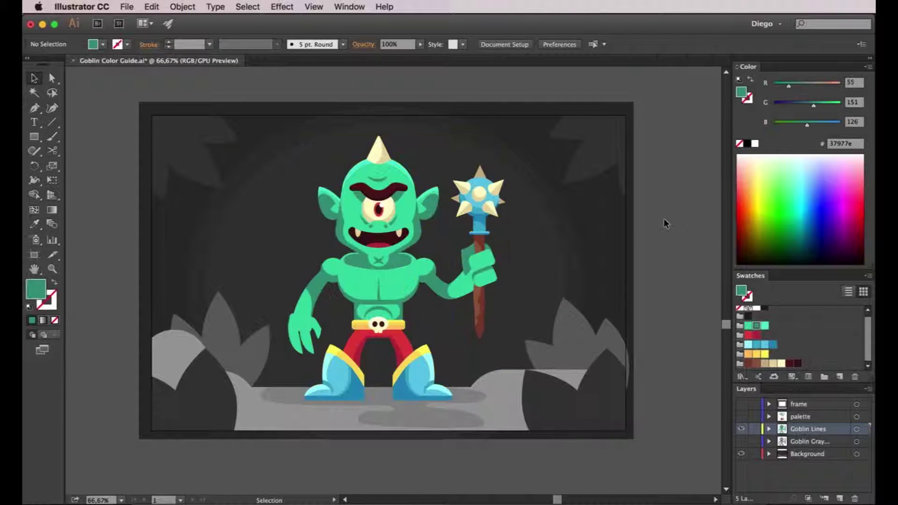
Group all artwork on the Background layer into a single group and deselect it.
left_click(791, 454)
left_click(857, 455)
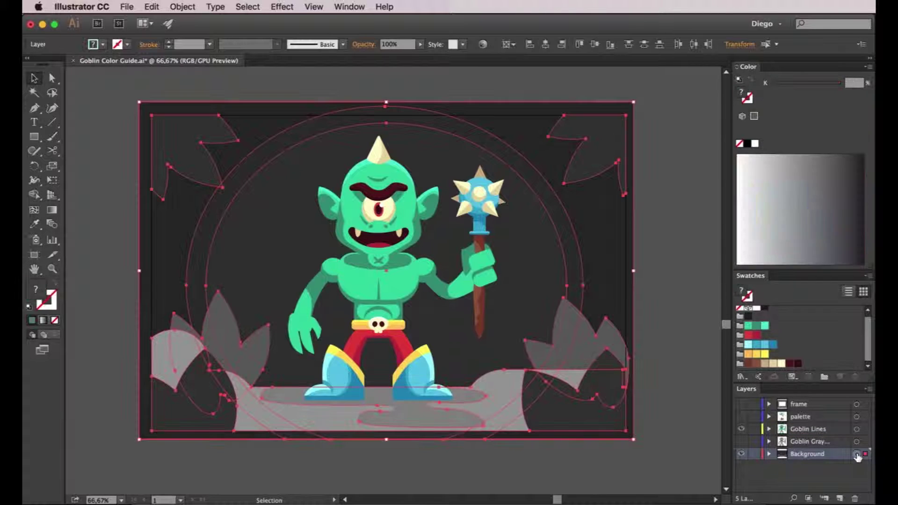
left_click(694, 346)
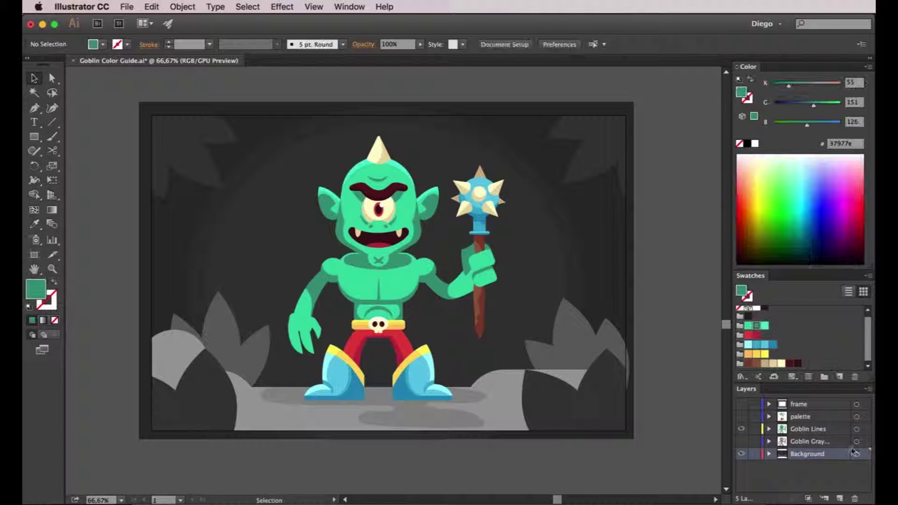
left_click(857, 454)
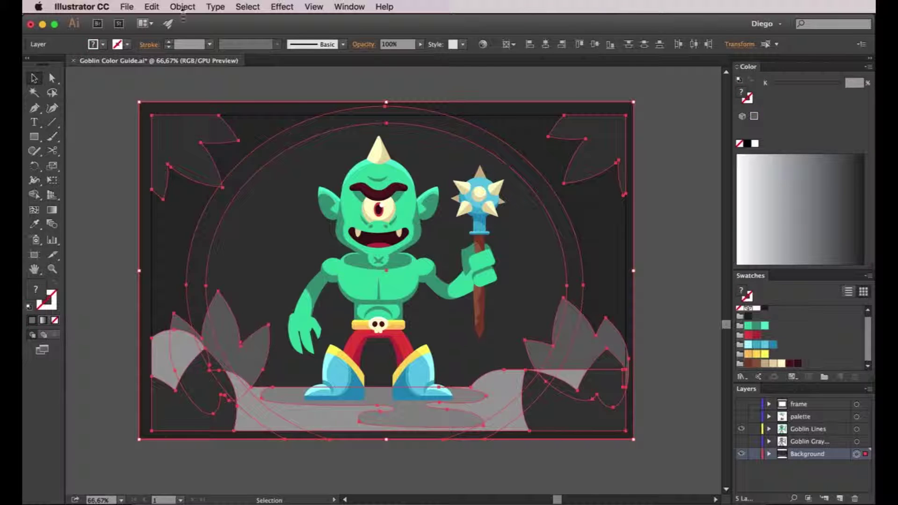
left_click(174, 9)
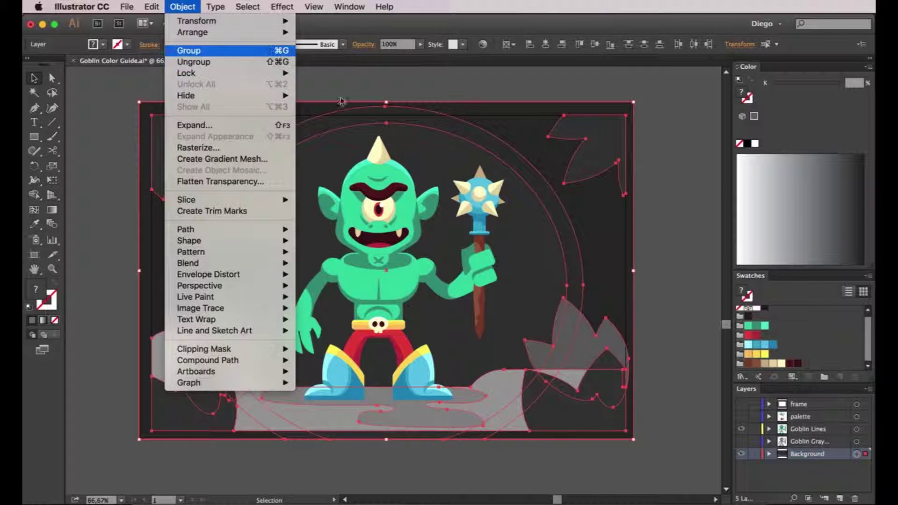
left_click(640, 253)
left_click(658, 150)
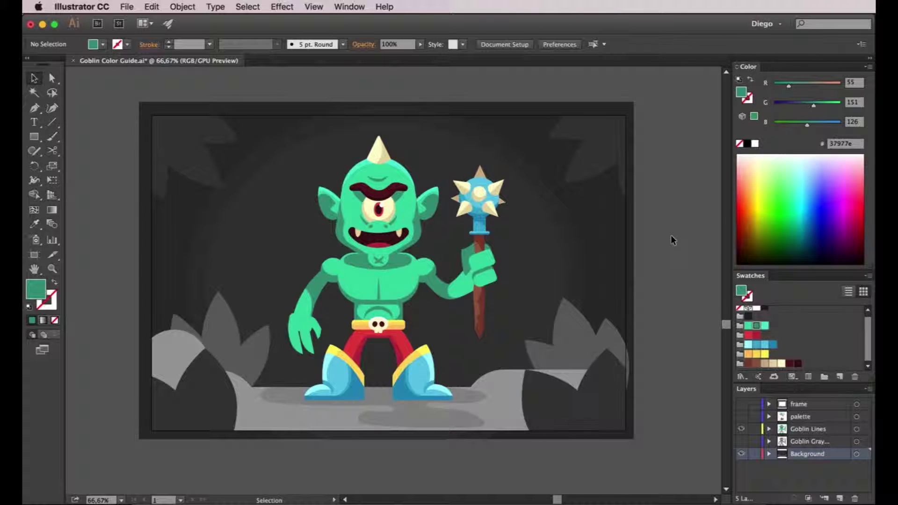
Fill the backdrop rectangle with dark maroon 3d0e15 and the outer circle with maroon 57141e, using the neutral tones swatches.
key("a")
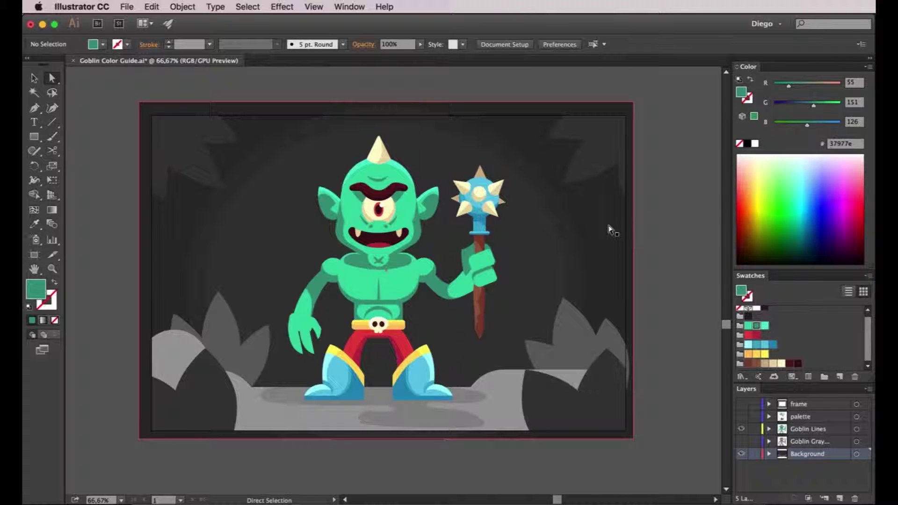
left_click(610, 229)
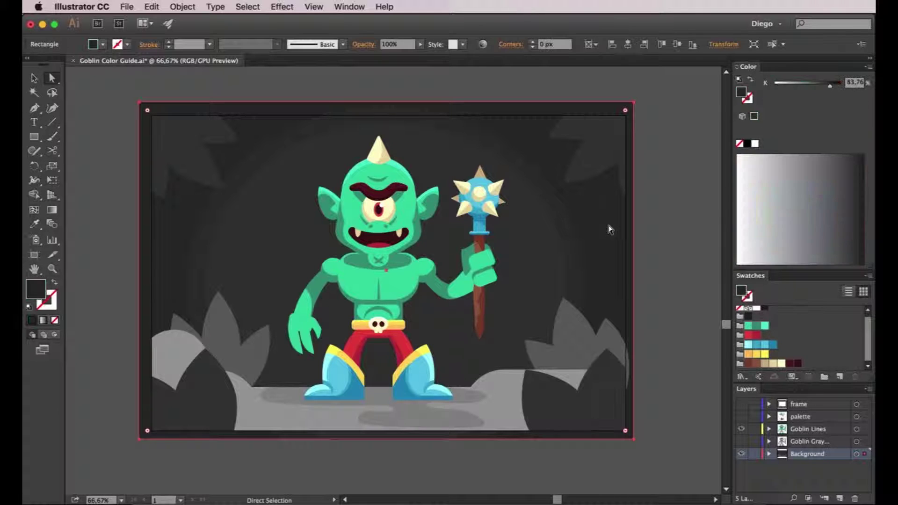
left_click(799, 364)
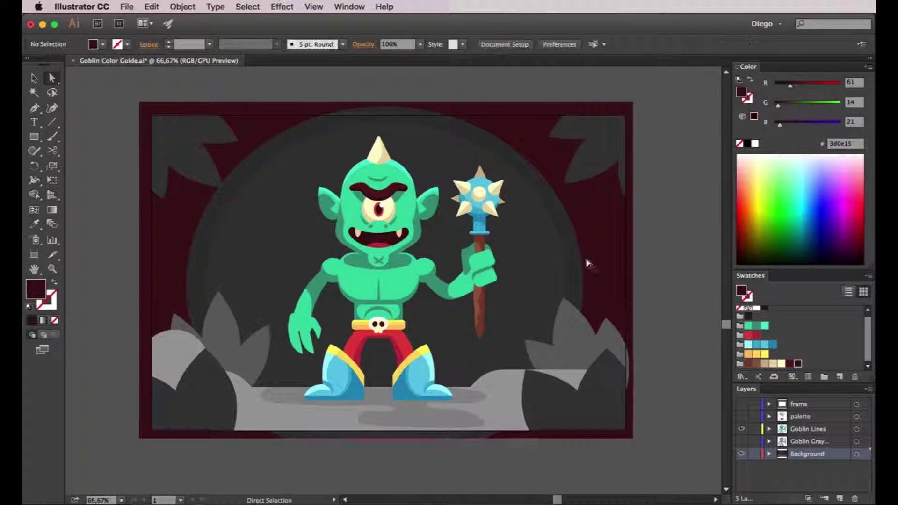
left_click(582, 258)
left_click(794, 365)
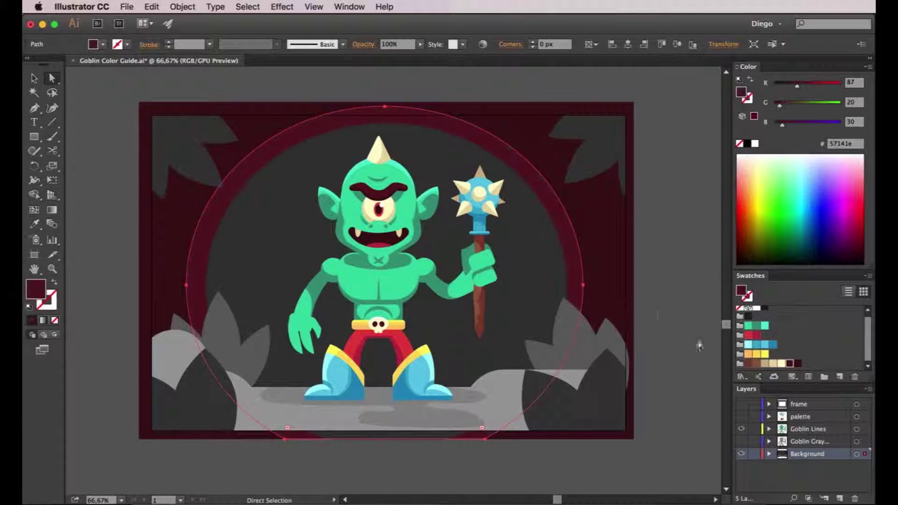
Fill the inner background circle with the reddish-brown swatch 7f3f2b.
left_click(565, 265)
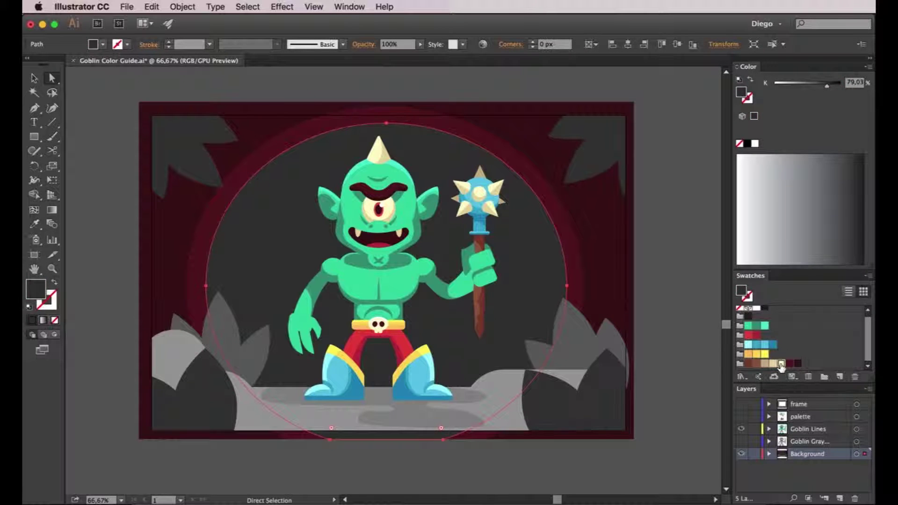
left_click(781, 364)
left_click(773, 364)
left_click(751, 364)
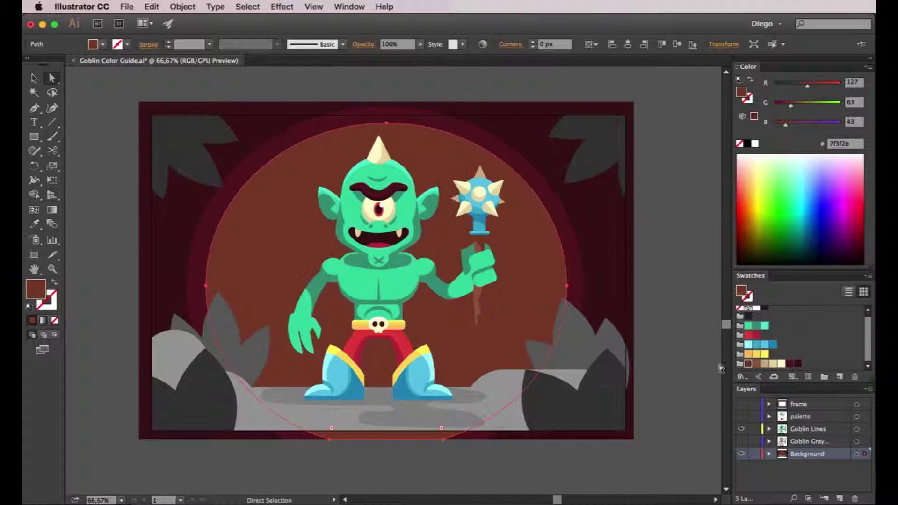
left_click(691, 296)
key("space")
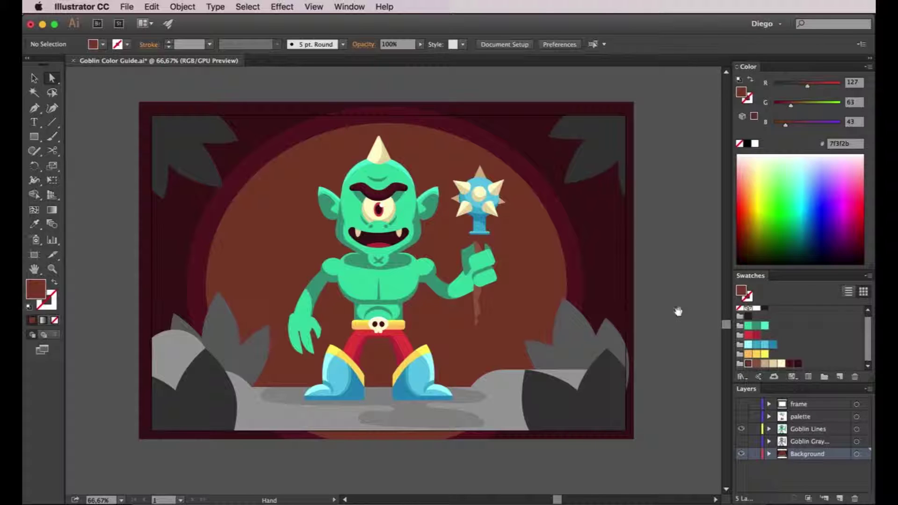
Fill both upper corner leaf shapes with the reddish-brown sampled from the inner circle.
left_click(601, 143)
left_click(185, 141, "shift")
key("i")
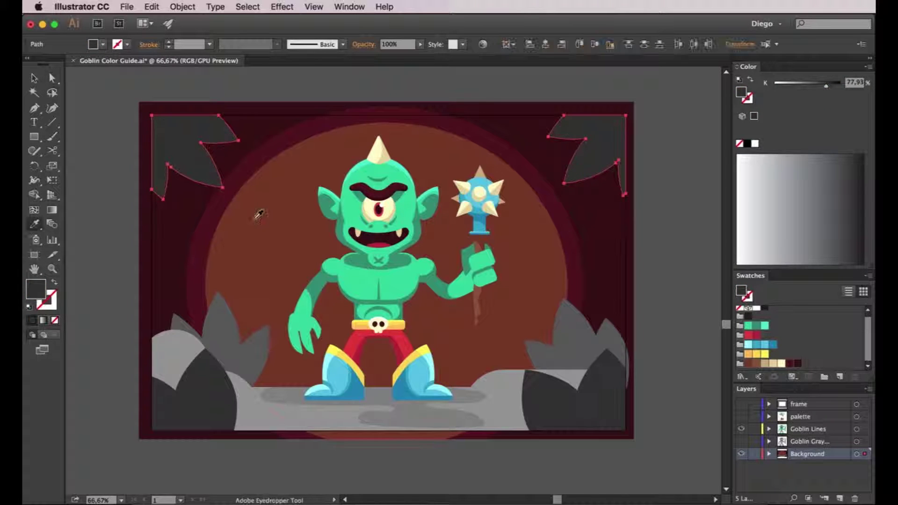
left_click(259, 214)
Fill the two lower leaf clusters behind the ground with the medium brown swatch 955c3f.
key("a")
left_click(225, 337)
left_click(572, 347, "shift")
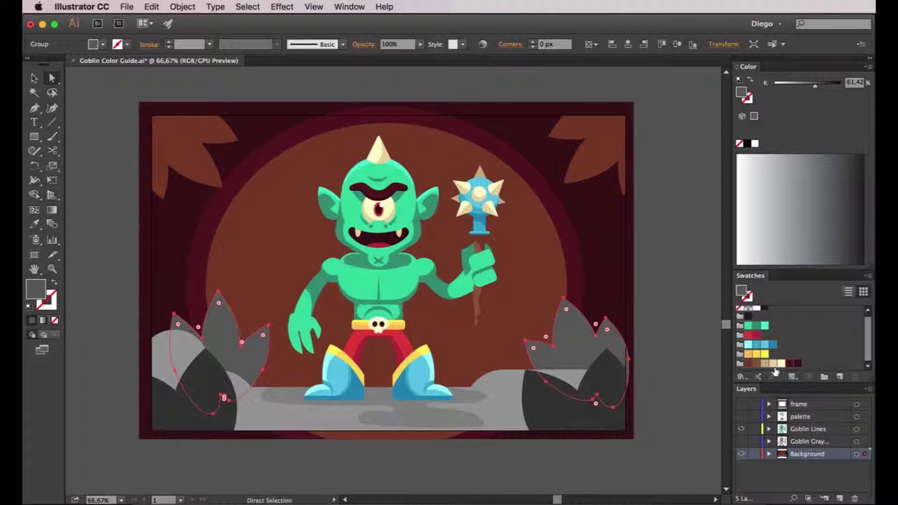
left_click(765, 364)
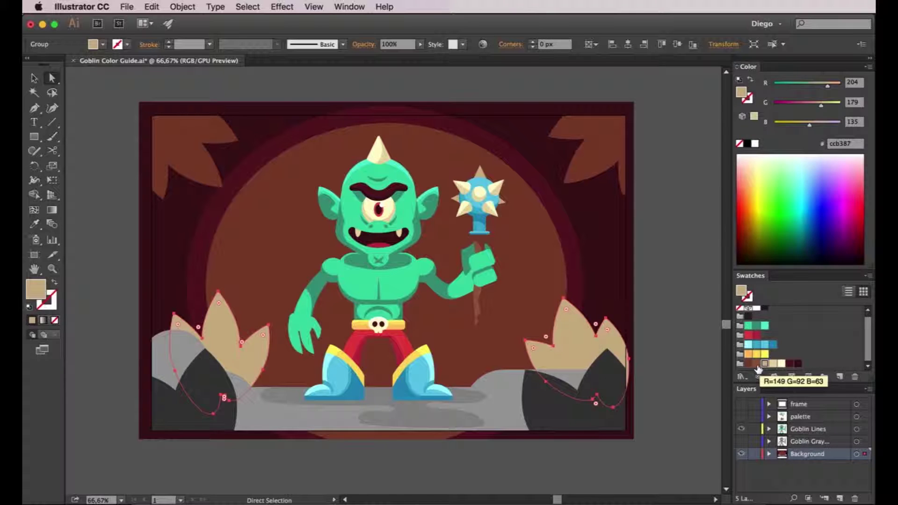
left_click(759, 367)
Fill the foreground shapes in both lower corners with tan ccb387, matching the second to the first.
left_click(602, 373)
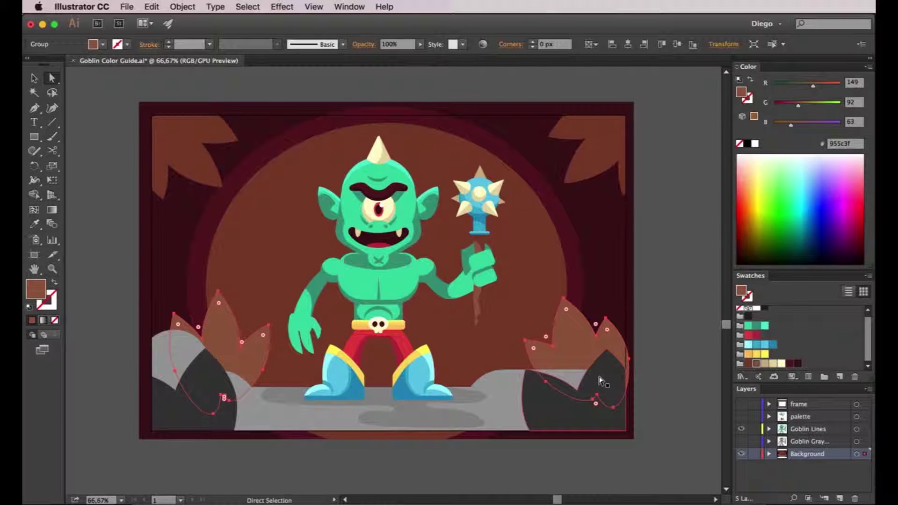
left_click(765, 364)
left_click(221, 393)
key("i")
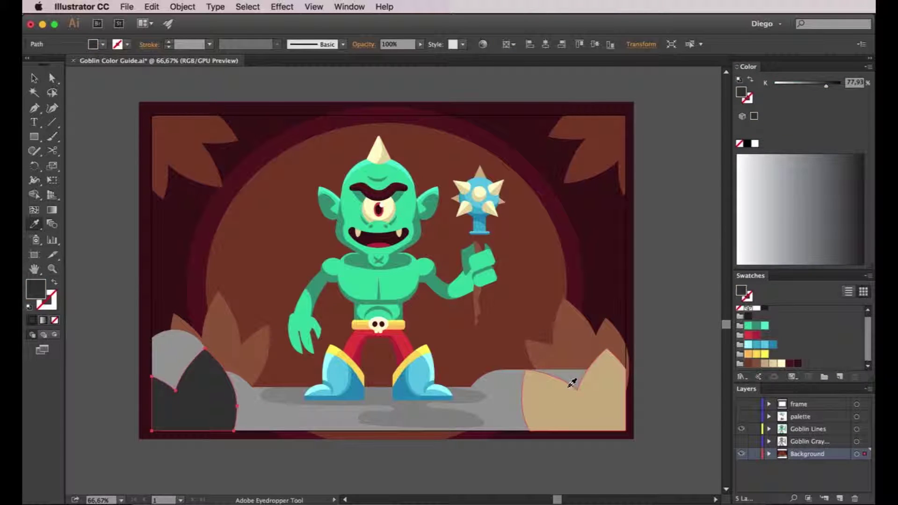
left_click(572, 383)
Fill the ground shape with the cream neutral swatch and the shadow under the goblin with tan ccb387.
key("a")
left_click(515, 394)
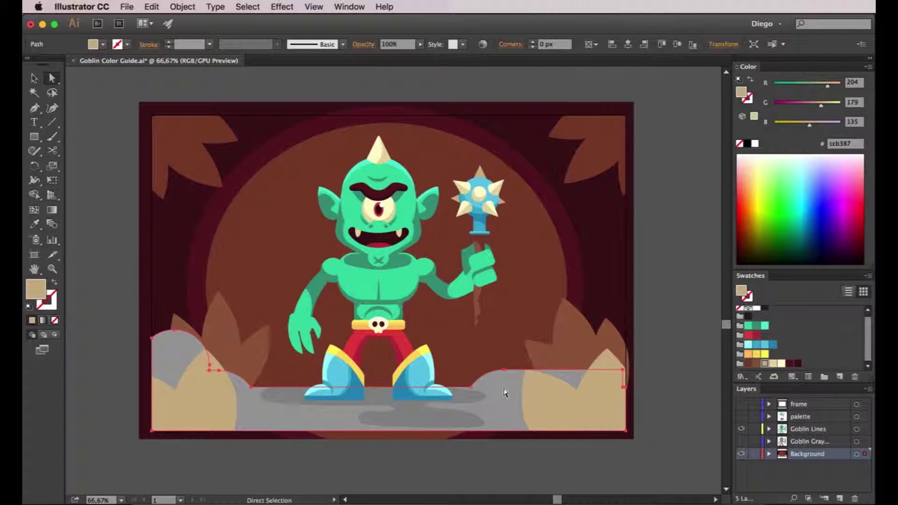
left_click(782, 364)
left_click(412, 417)
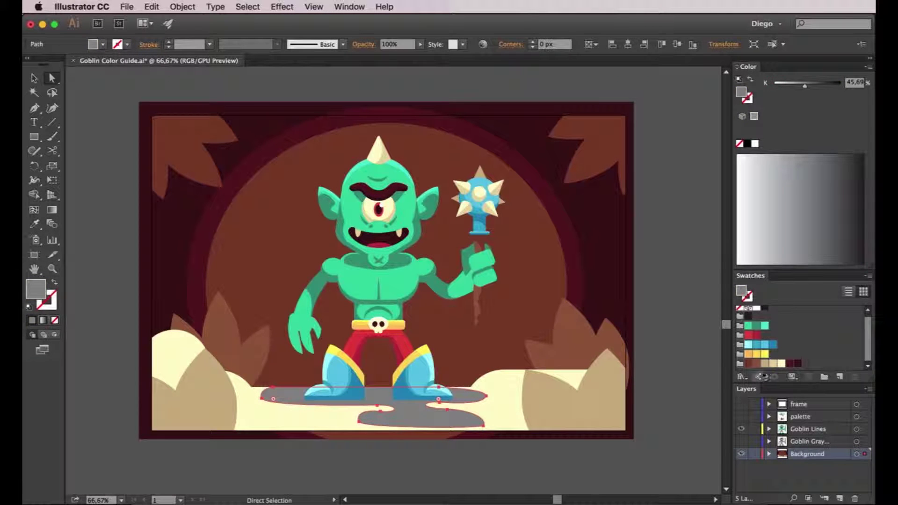
left_click(765, 364)
left_click(678, 280)
Open Recolor Artwork for the grouped background and link its harmony colors on the color wheel.
key("ctrl+minus")
left_click_drag(678, 281, 668, 286)
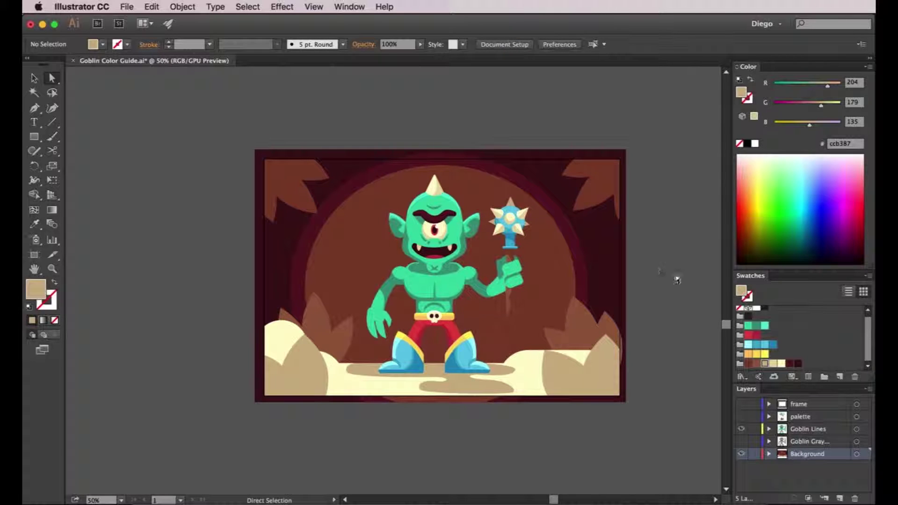
key("v")
left_click_drag(659, 266, 651, 270)
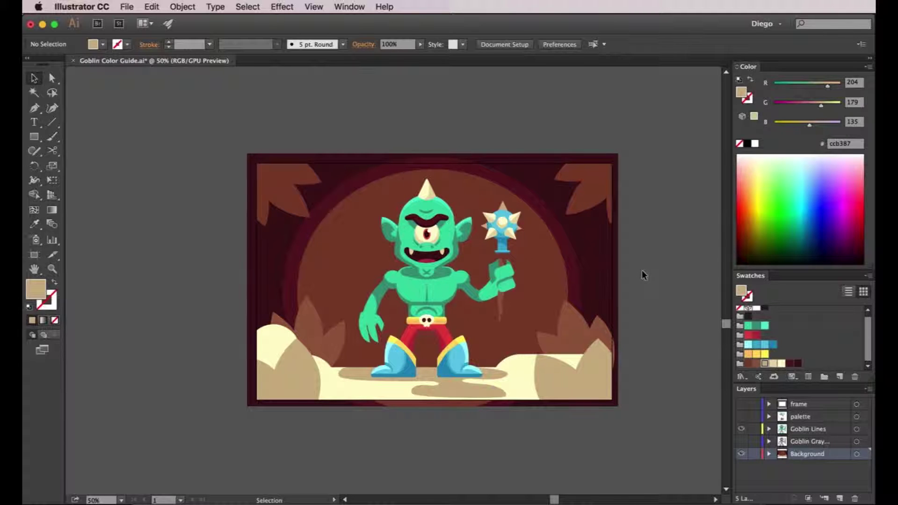
left_click(597, 281)
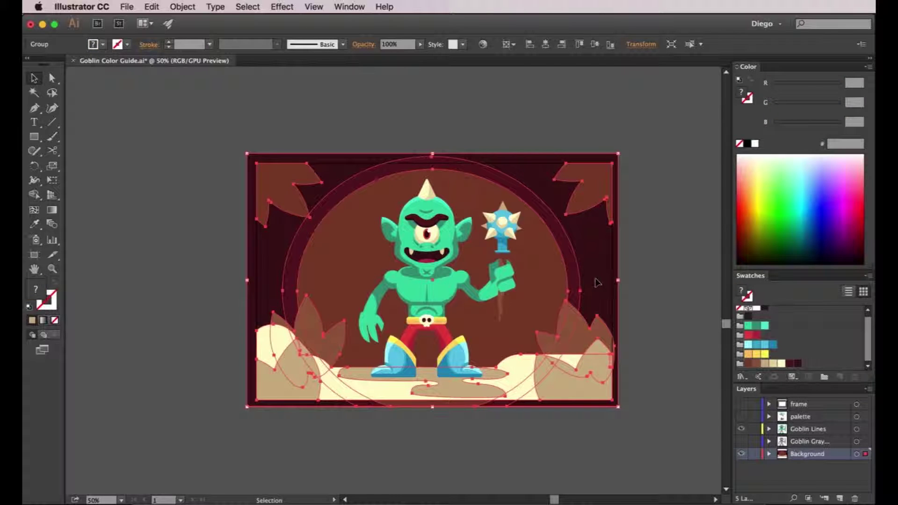
left_click(483, 45)
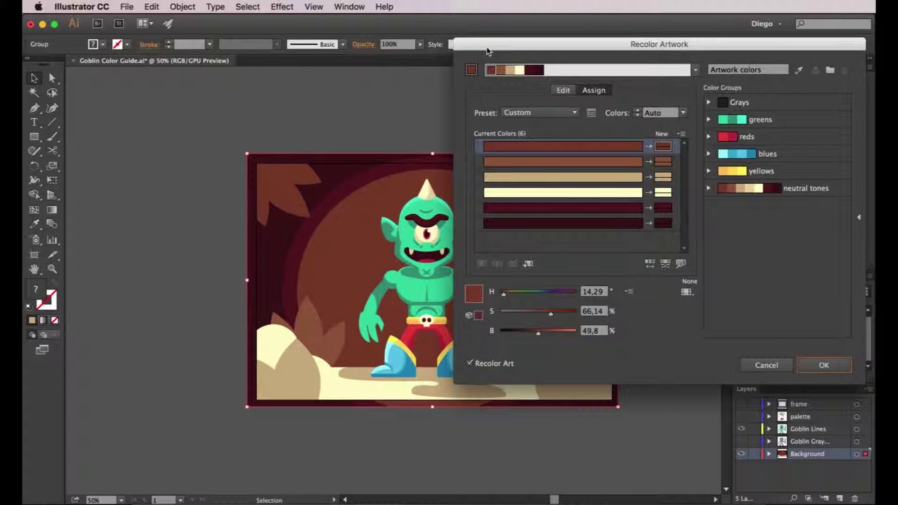
left_click_drag(487, 51, 536, 62)
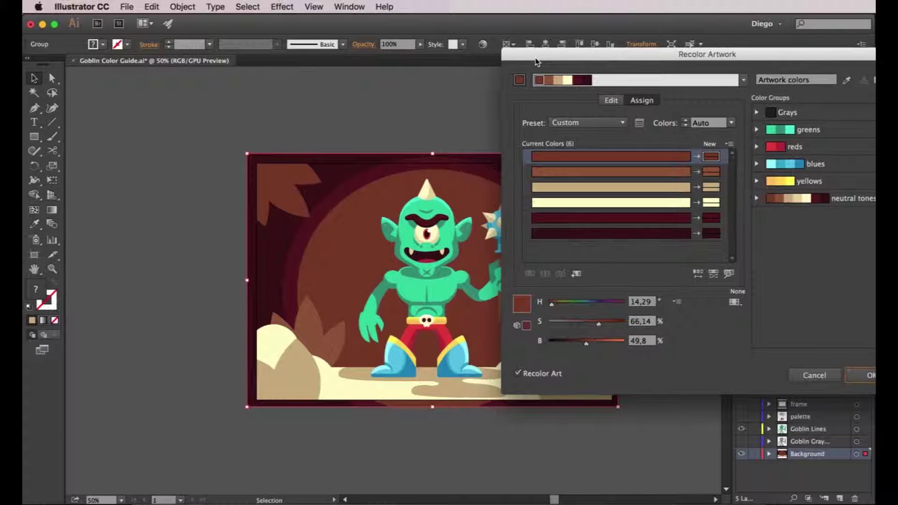
left_click(612, 101)
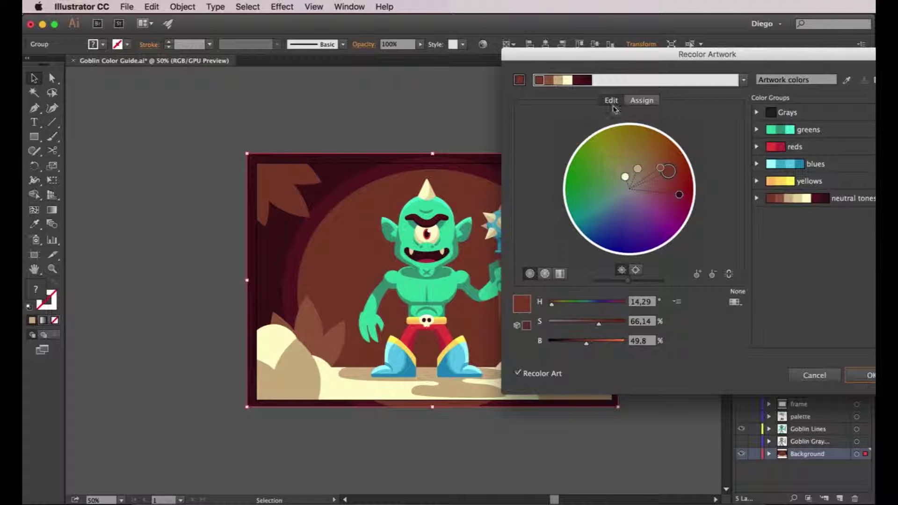
left_click(730, 276)
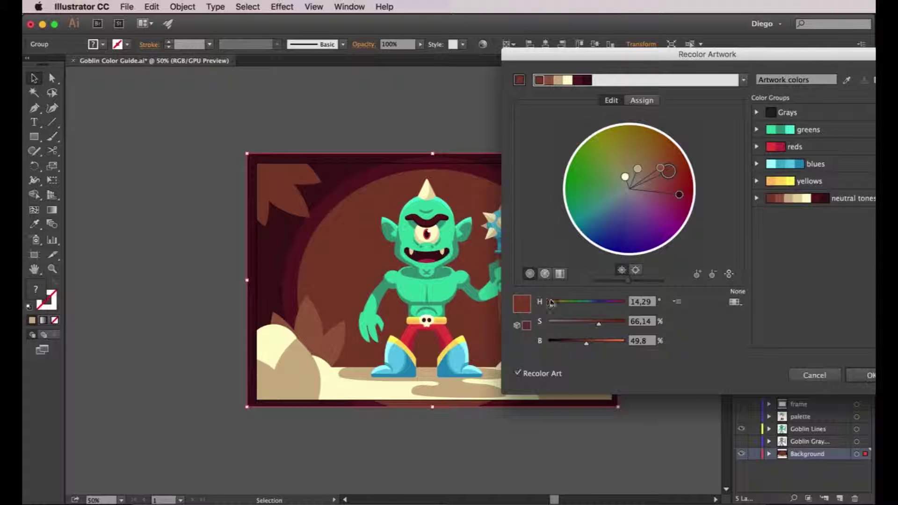
Shift the linked background harmony to a base hue of 329° and apply the recoloring.
left_click_drag(552, 307, 600, 305)
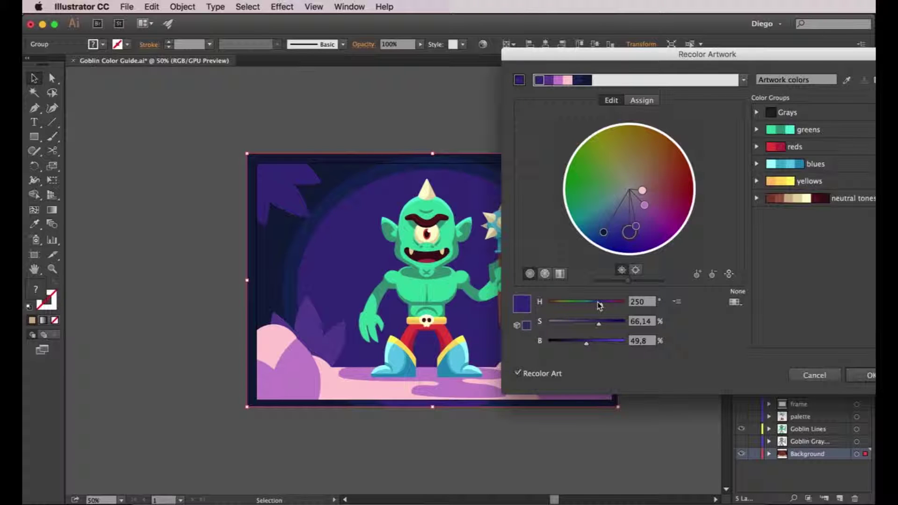
left_click_drag(543, 55, 657, 67)
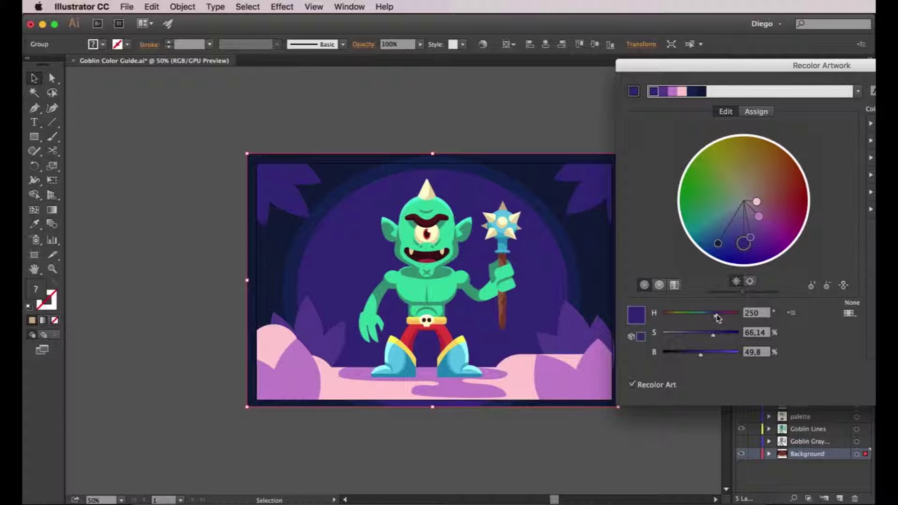
mouse_move(718, 319)
left_mouse_down()
mouse_move(701, 316)
mouse_move(722, 318)
left_mouse_up()
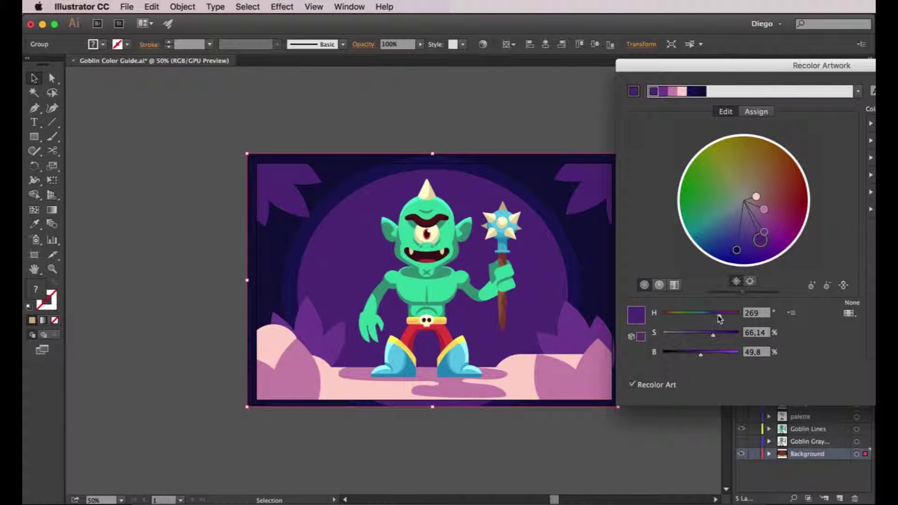
left_click_drag(720, 317, 731, 318)
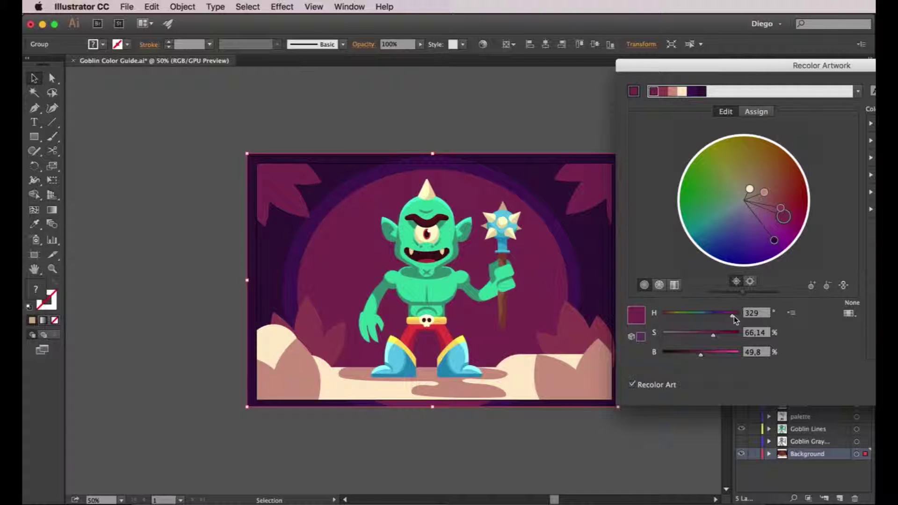
left_click_drag(734, 316, 733, 317)
left_click_drag(698, 65, 525, 54)
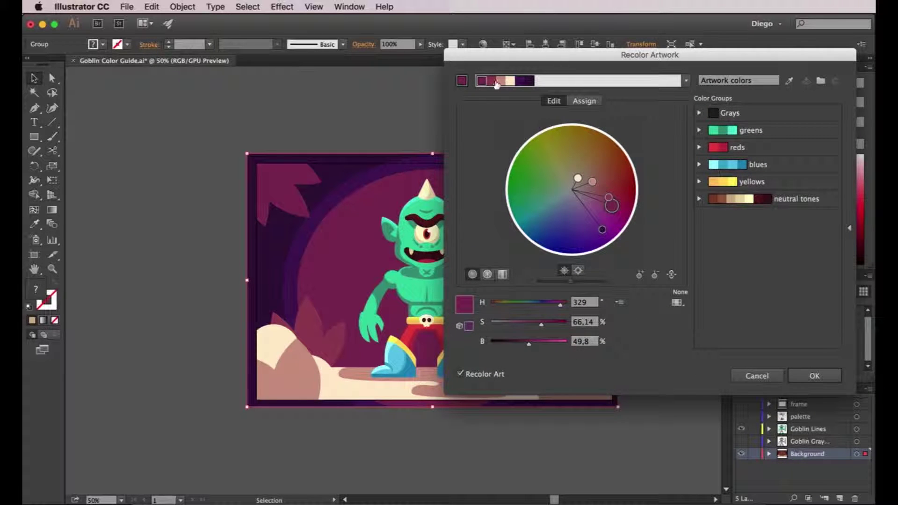
left_click(815, 376)
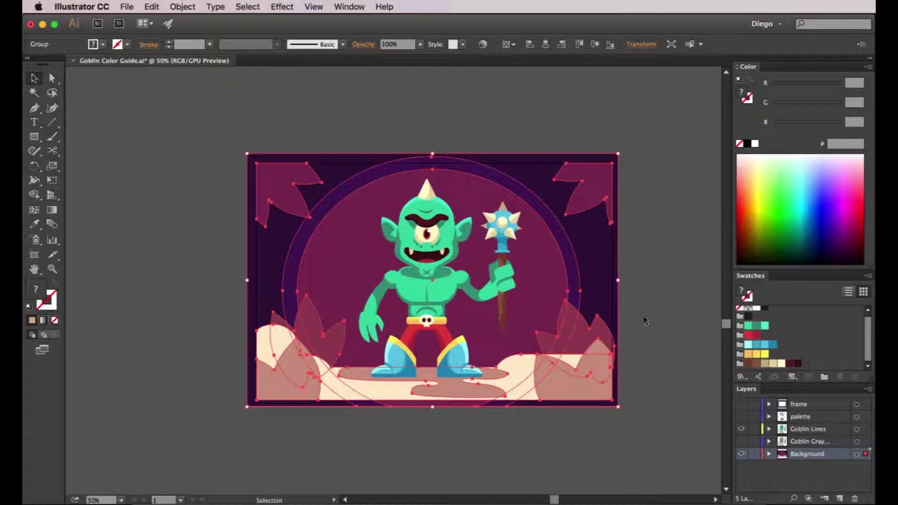
Recolor the outer ring around the background circle to dark purple 320e2c by adjusting its RGB values.
key("a")
left_click(577, 281)
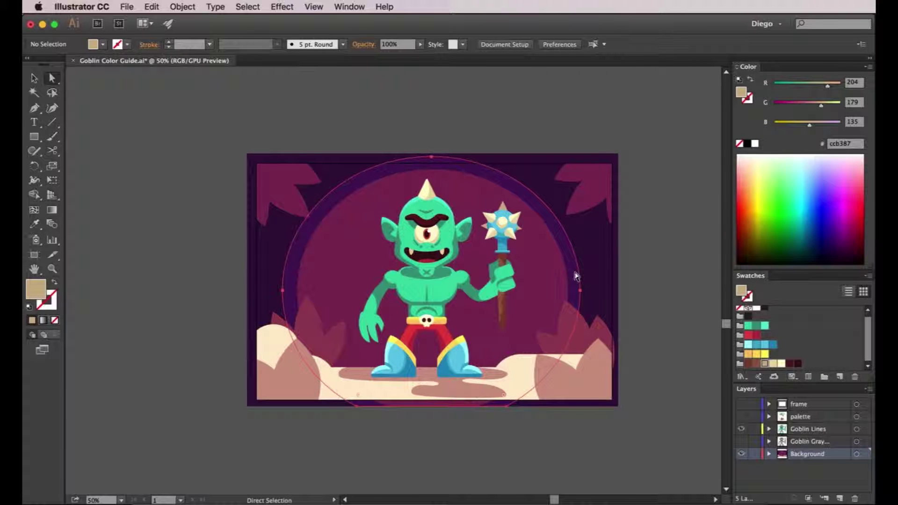
left_click(575, 276)
left_click_drag(793, 86, 790, 86)
left_click_drag(789, 123, 788, 122)
left_click(617, 246)
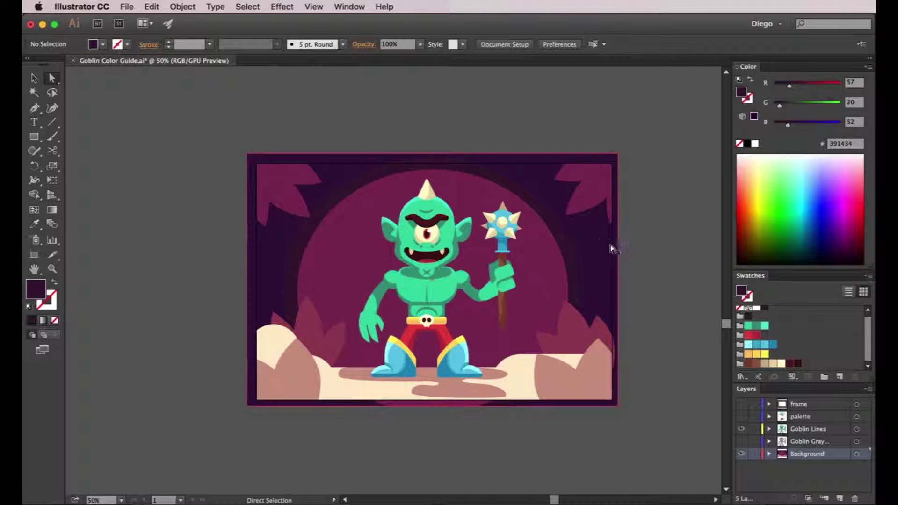
left_click_drag(790, 122, 786, 123)
left_click(638, 256)
left_click_drag(637, 289, 615, 294)
Select the goblin group and hide the selection edges.
key("v")
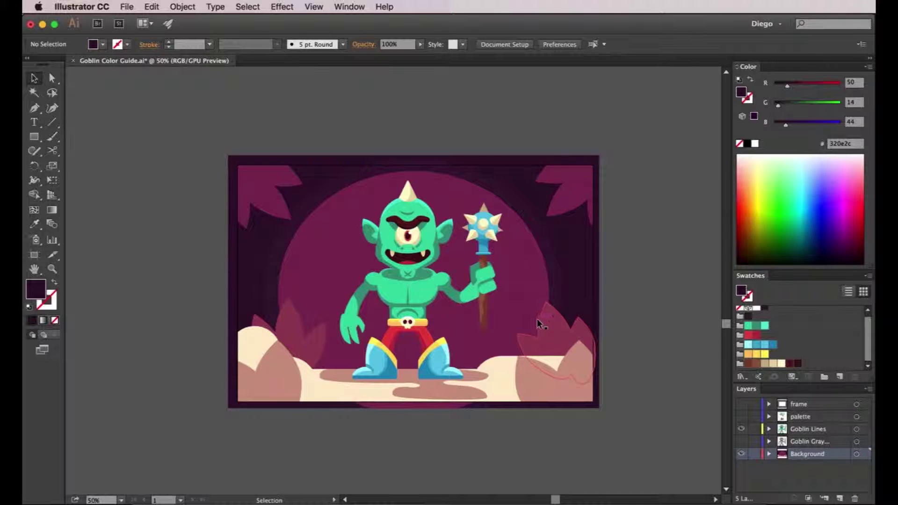
left_click(403, 270)
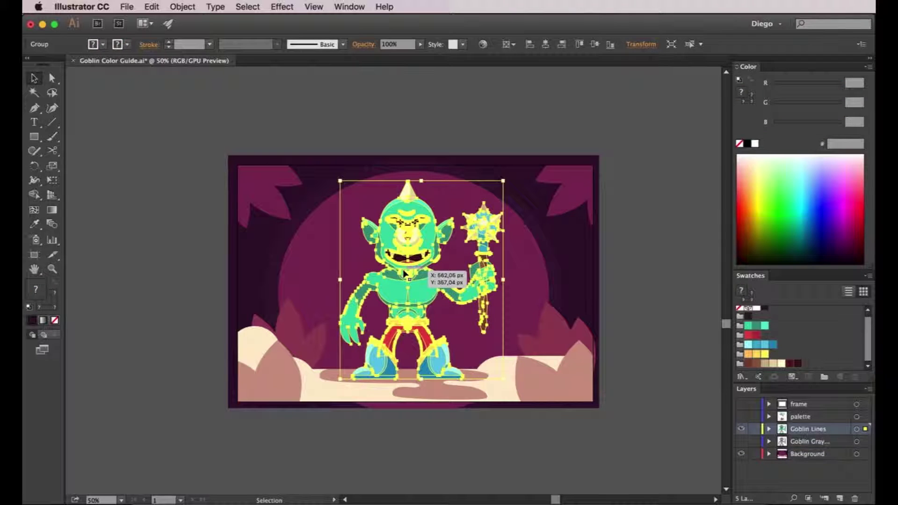
left_click(462, 439)
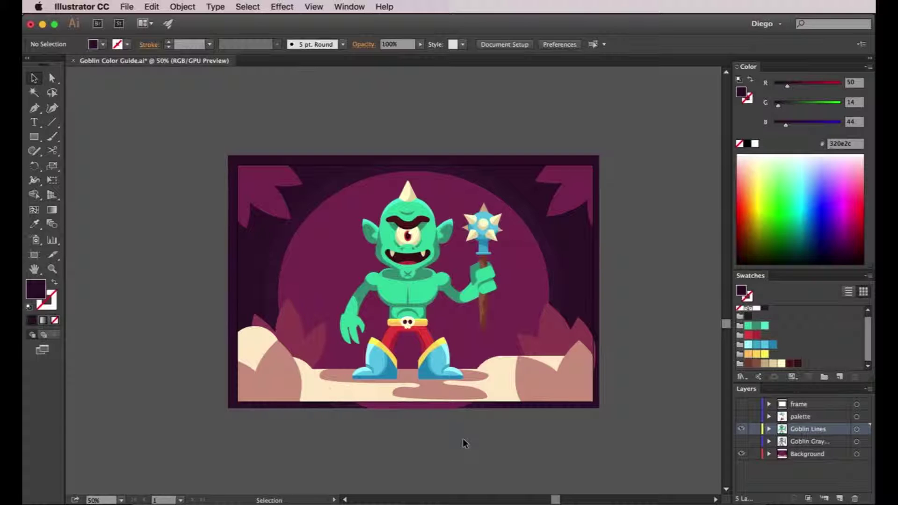
left_click(446, 375)
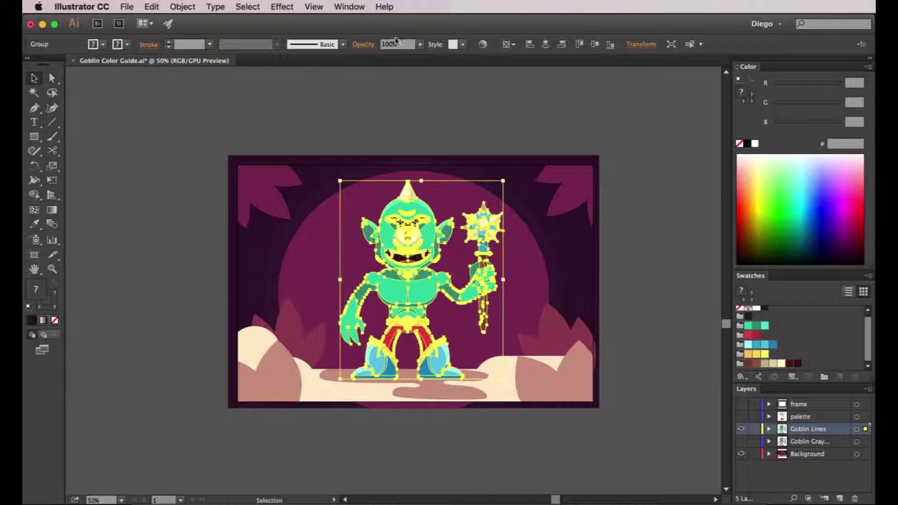
left_click(314, 7)
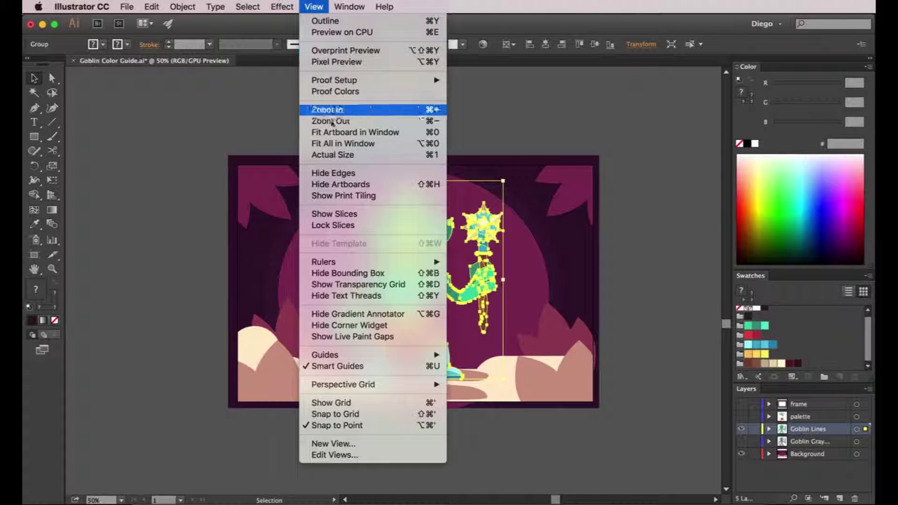
left_click(333, 174)
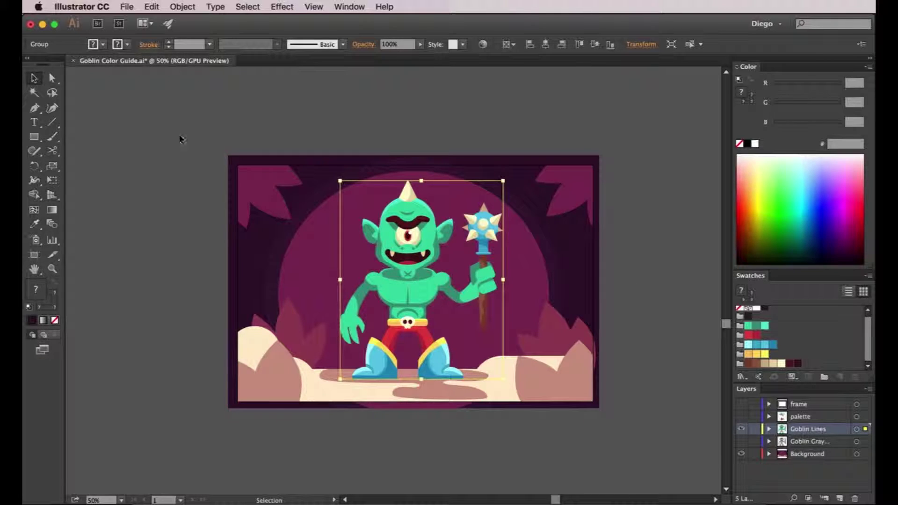
Adjust the goblin's color balance with preview on to red 4%, green -12% and blue 4%, and apply it.
left_click(152, 7)
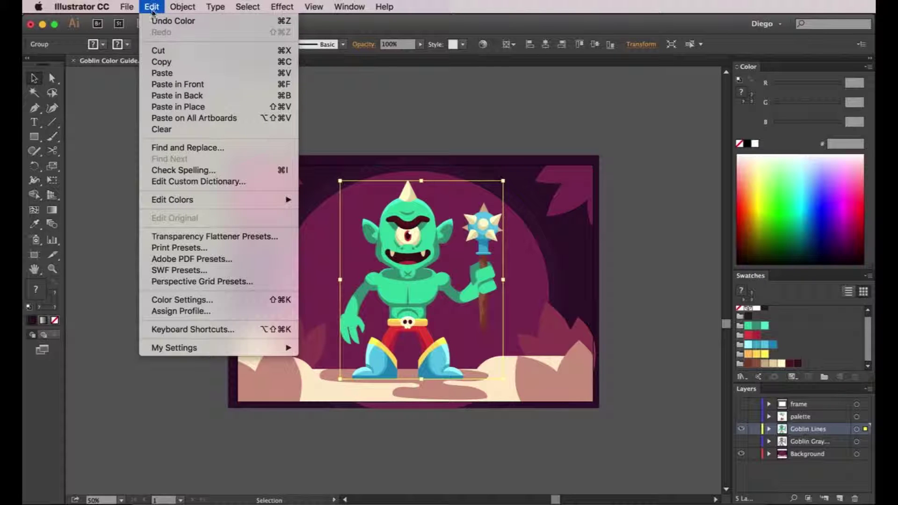
mouse_move(167, 201)
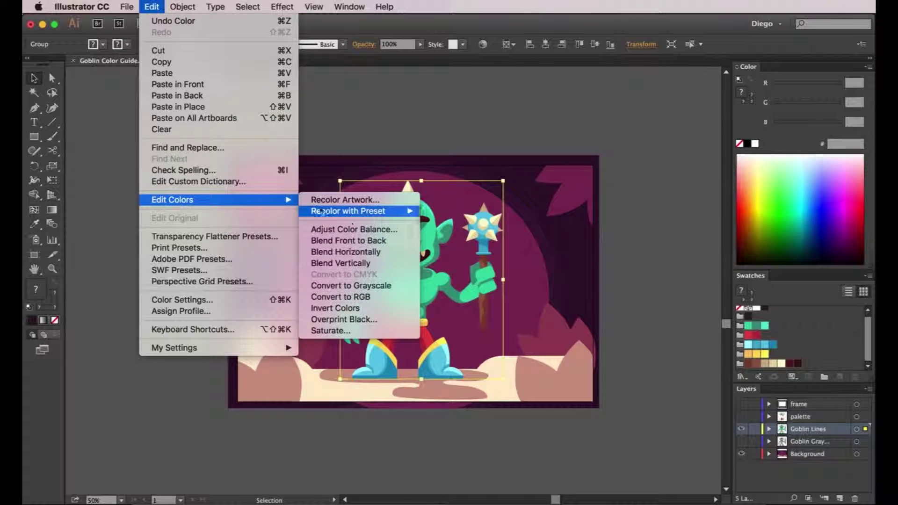
left_click(354, 230)
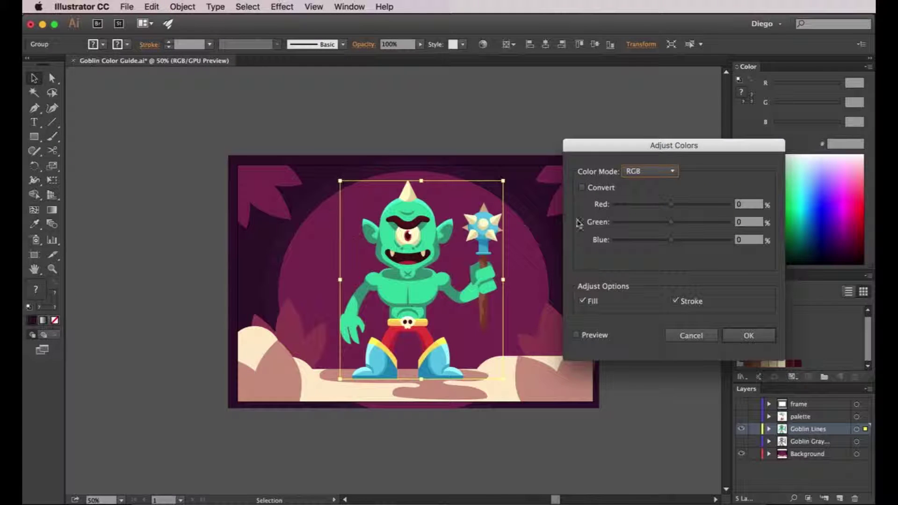
left_click(608, 339)
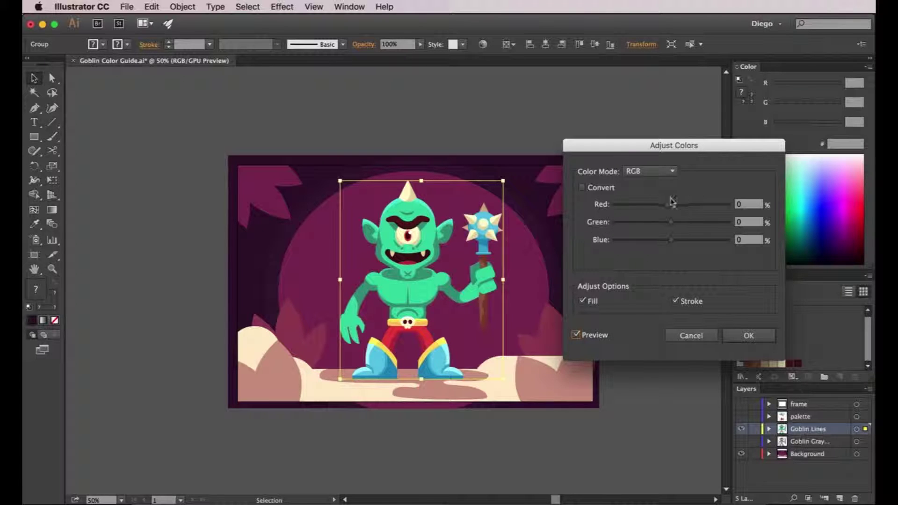
mouse_move(669, 207)
left_mouse_down()
mouse_move(662, 206)
mouse_move(681, 208)
mouse_move(674, 204)
mouse_move(683, 222)
mouse_move(643, 223)
mouse_move(664, 222)
left_mouse_up()
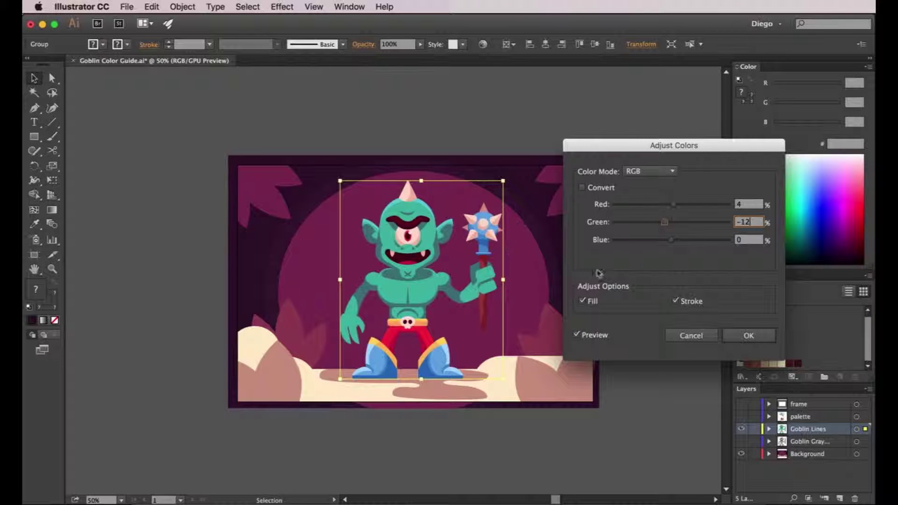
mouse_move(672, 240)
left_mouse_down()
mouse_move(684, 243)
mouse_move(660, 241)
mouse_move(676, 240)
left_mouse_up()
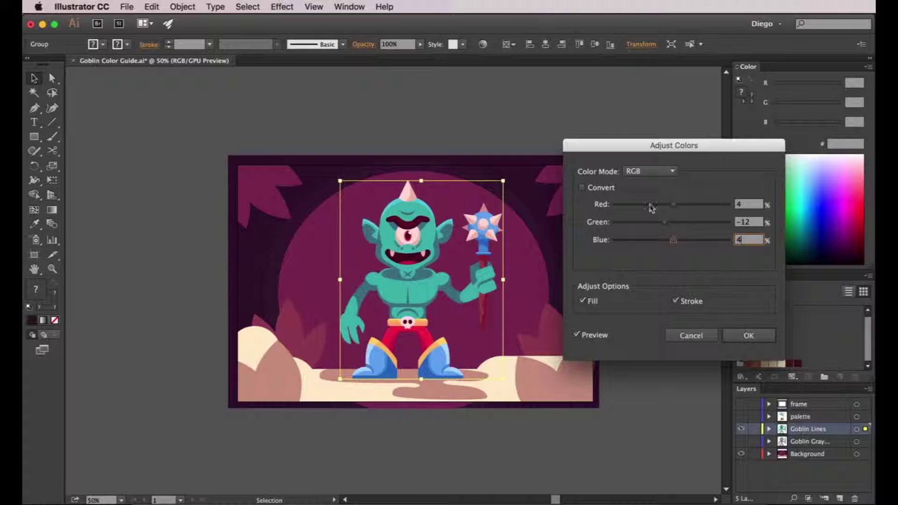
left_click(748, 335)
Open Adjust Color Balance for the background group with preview on and set red -13%, green 4% and blue 15%.
left_click(580, 288)
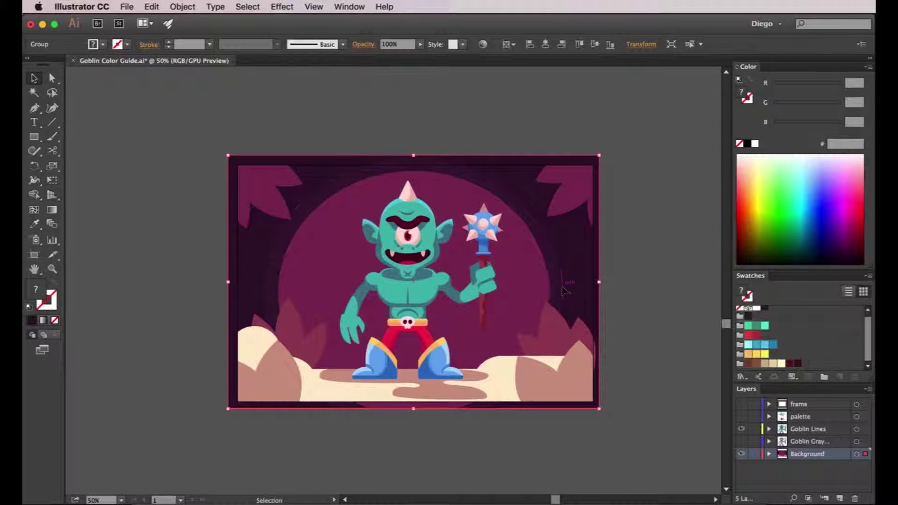
left_click(678, 311)
left_click(553, 286)
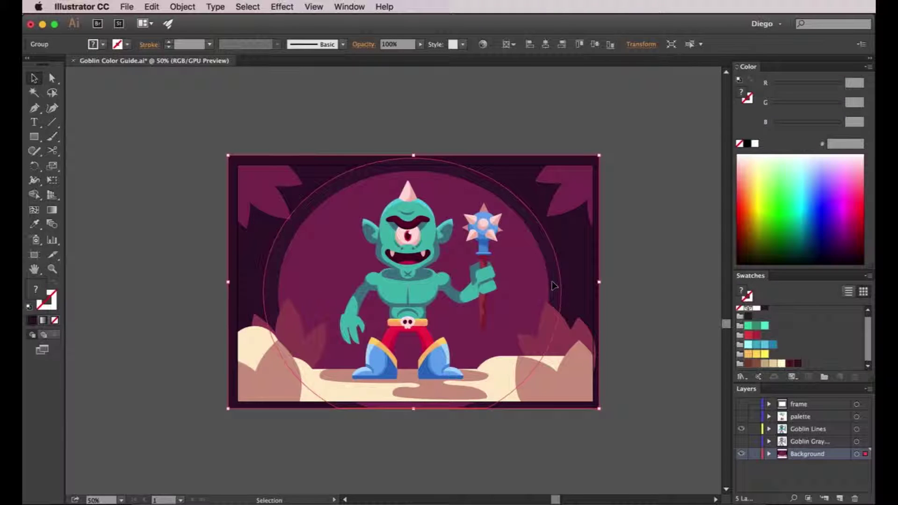
left_click(180, 7)
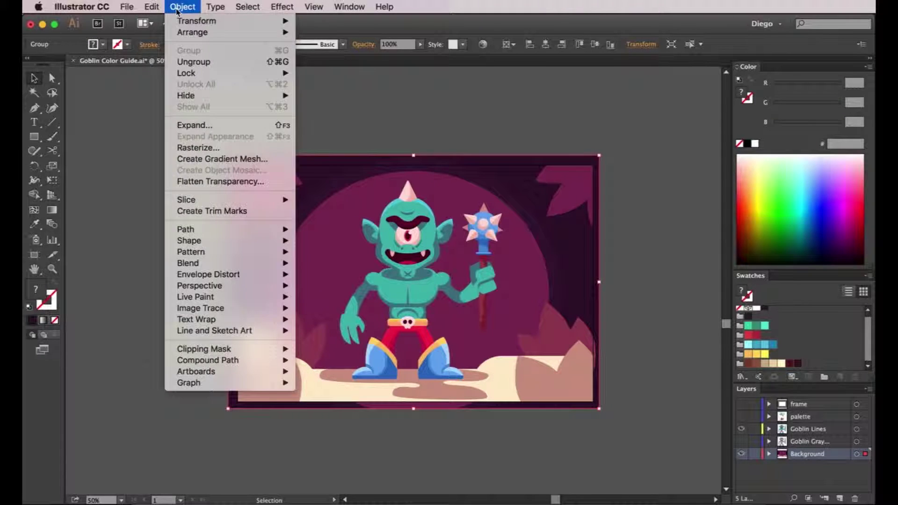
mouse_move(152, 7)
mouse_move(194, 200)
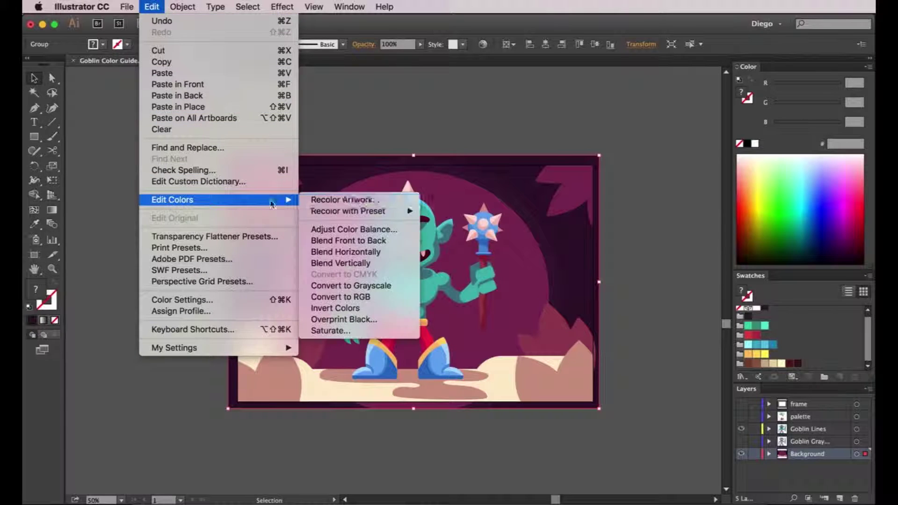
left_click(354, 229)
left_click(603, 335)
left_click_drag(671, 240, 677, 204)
left_click_drag(676, 240, 665, 208)
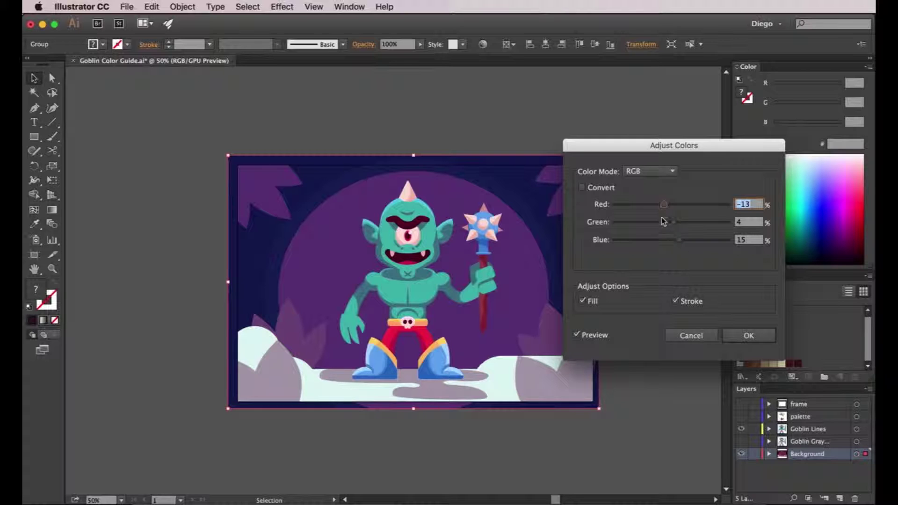
Refine the background's color balance to 13% blue with a slightly stronger red reduction, apply it and deselect the group.
left_click_drag(679, 240, 678, 240)
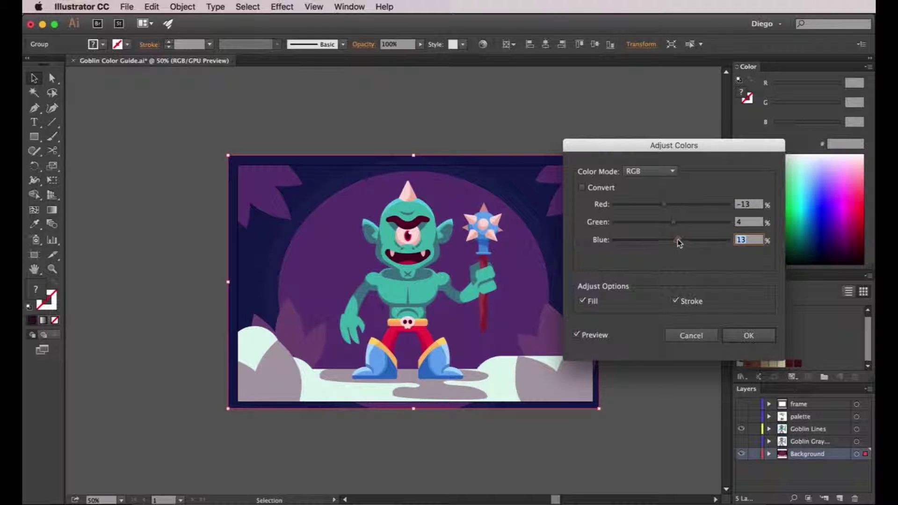
left_click_drag(664, 206, 665, 207)
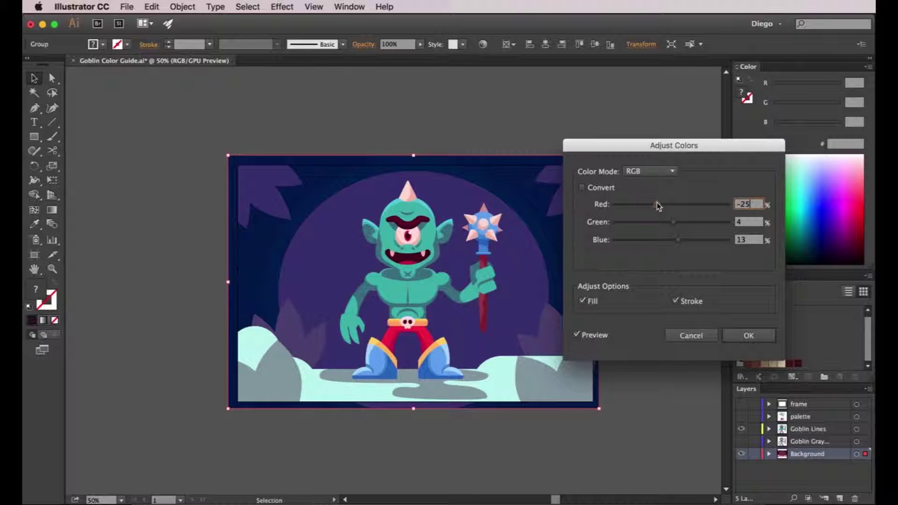
mouse_move(656, 202)
left_mouse_down()
mouse_move(633, 205)
mouse_move(661, 205)
left_mouse_up()
left_click(745, 337)
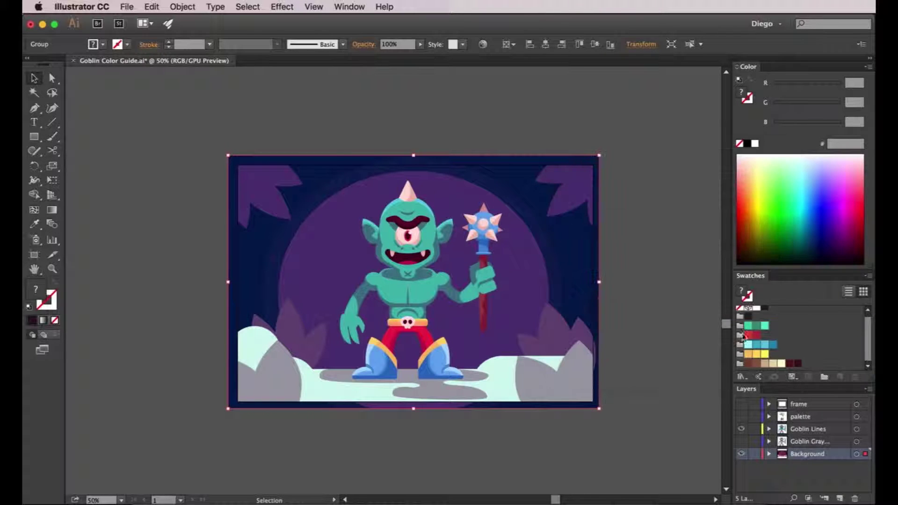
left_click(661, 395)
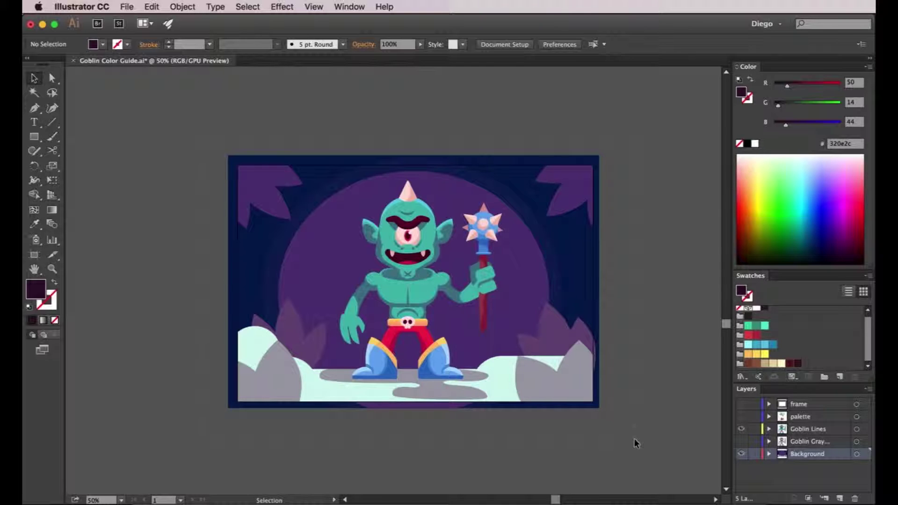
Select all the artwork and start Adjust Color Balance with preview on, reducing red to -12%.
key("super+a")
left_click(153, 6)
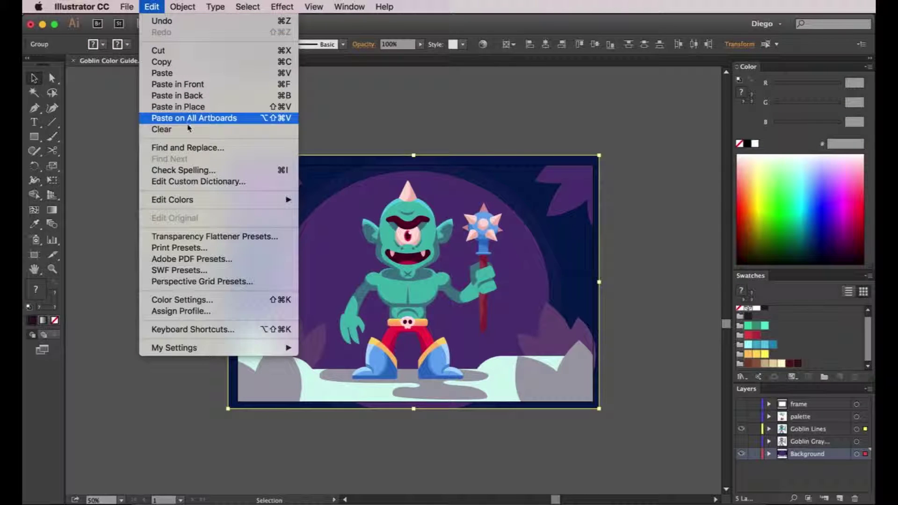
mouse_move(188, 202)
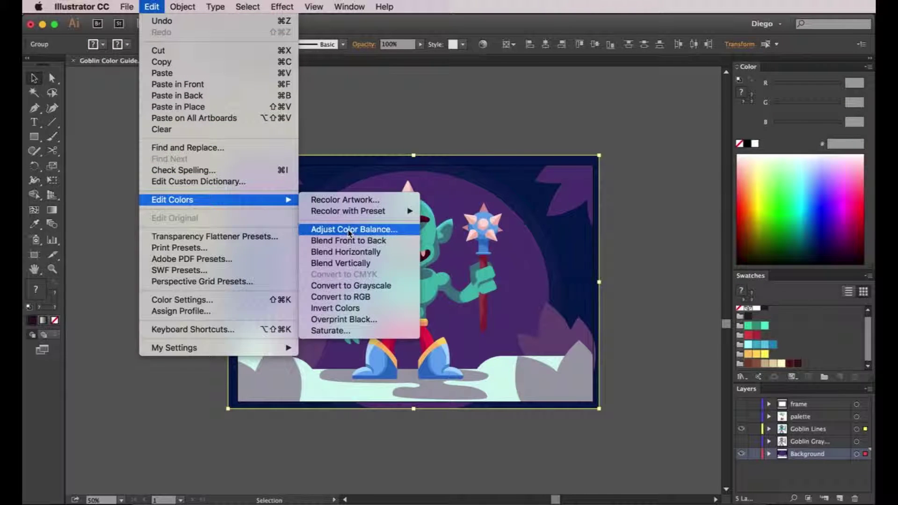
left_click(349, 230)
left_click(601, 336)
left_click(665, 206)
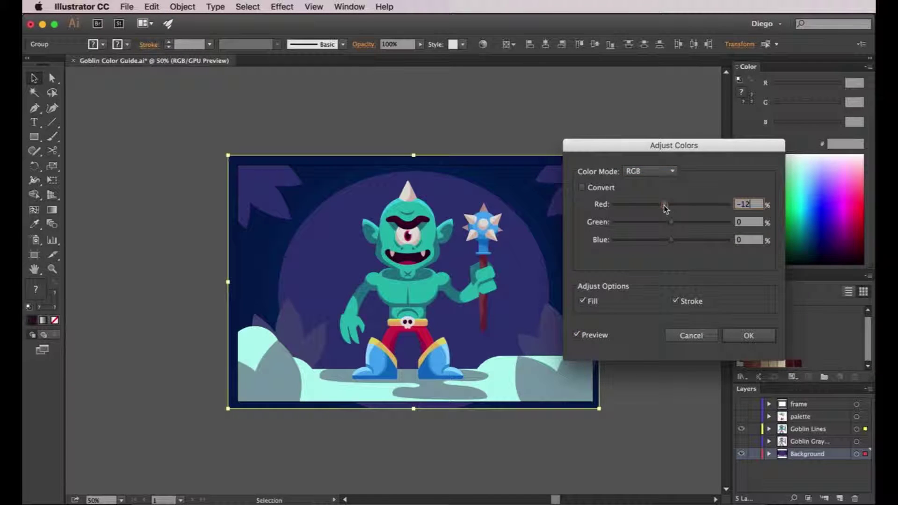
Refine the color balance to red -7%, green -3% and blue -1% in RGB mode, apply it and deselect the artwork.
left_click_drag(664, 206, 665, 205)
left_click_drag(669, 207, 668, 239)
left_click_drag(664, 206, 673, 223)
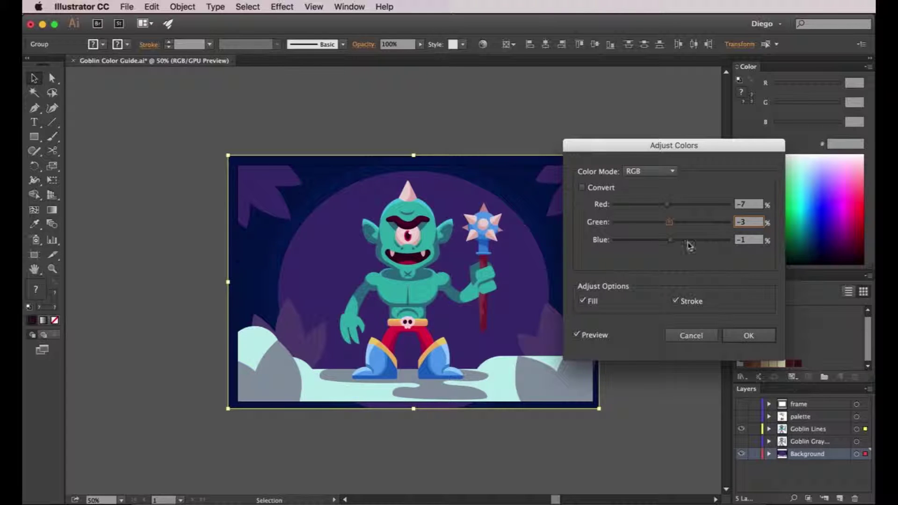
left_click(649, 173)
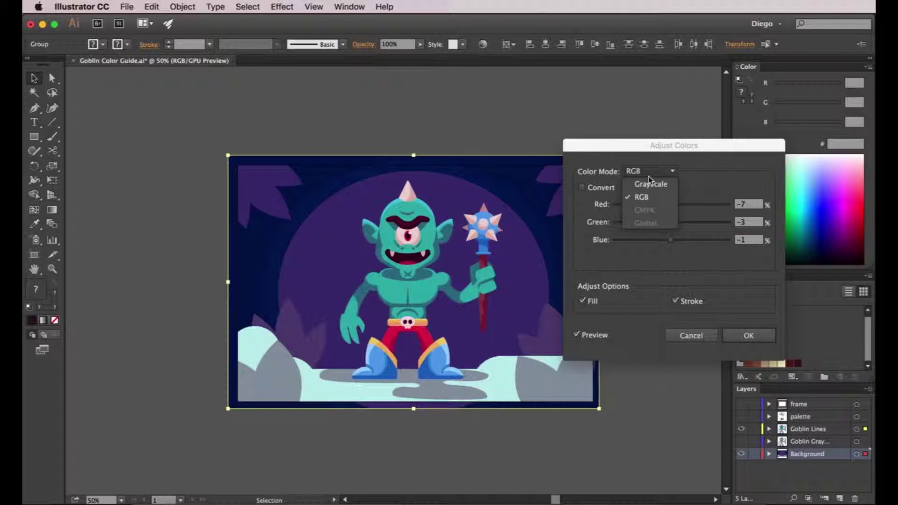
left_click(698, 179)
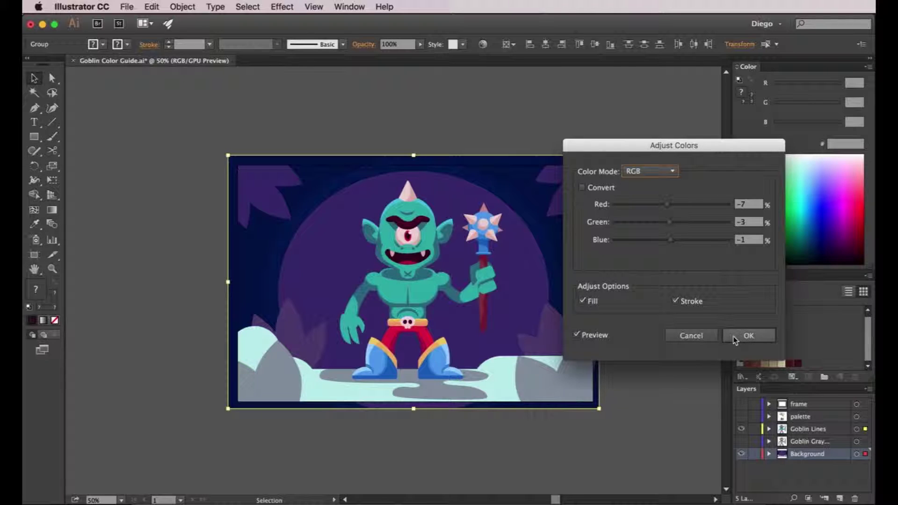
left_click(747, 336)
left_click(648, 334)
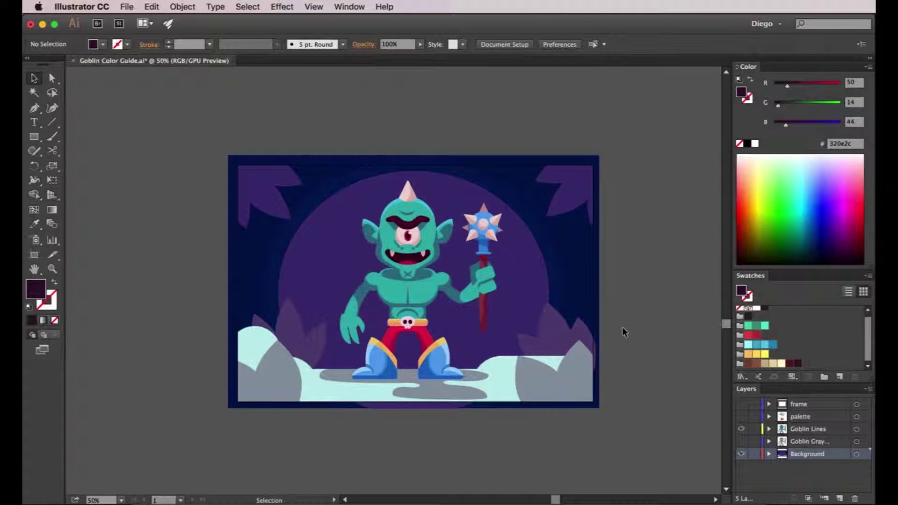
Add a new layer above Goblin Lines and draw a rectangle on it covering the whole illustration with a margin around it.
scroll(283, 279, "left", 1)
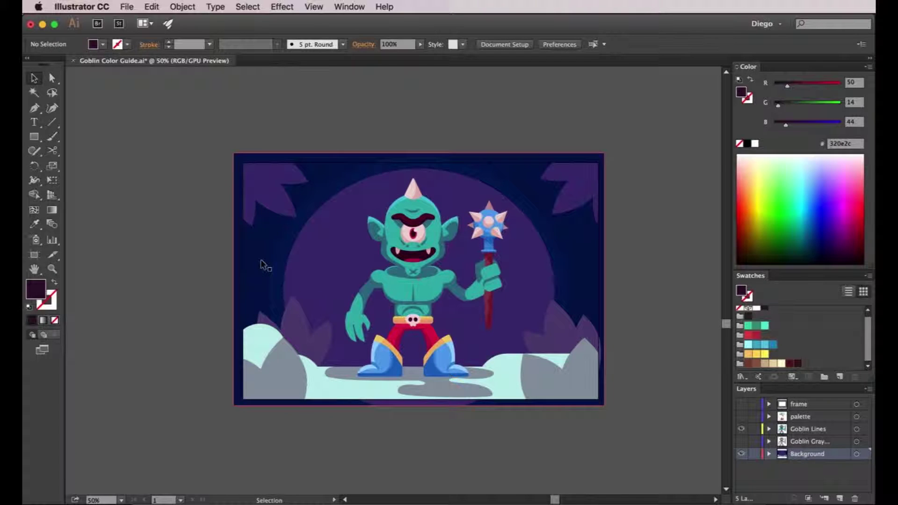
left_click(783, 429)
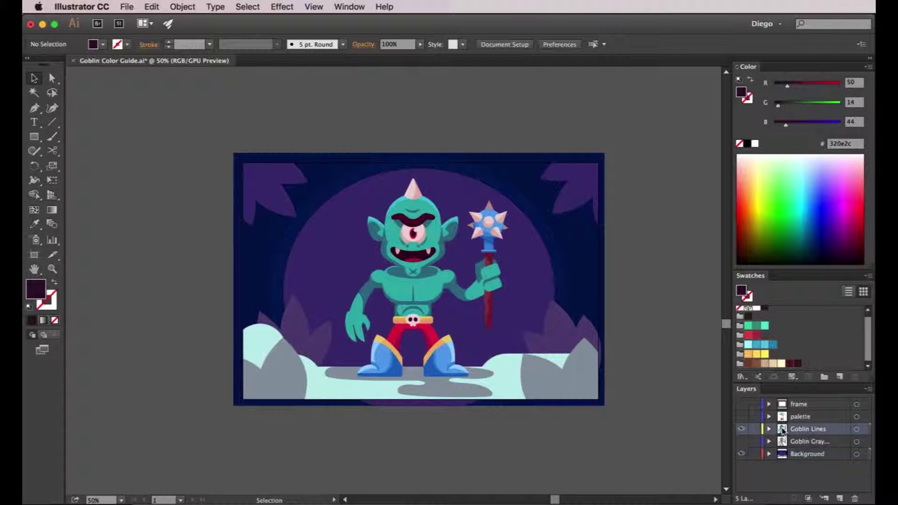
left_click(839, 499)
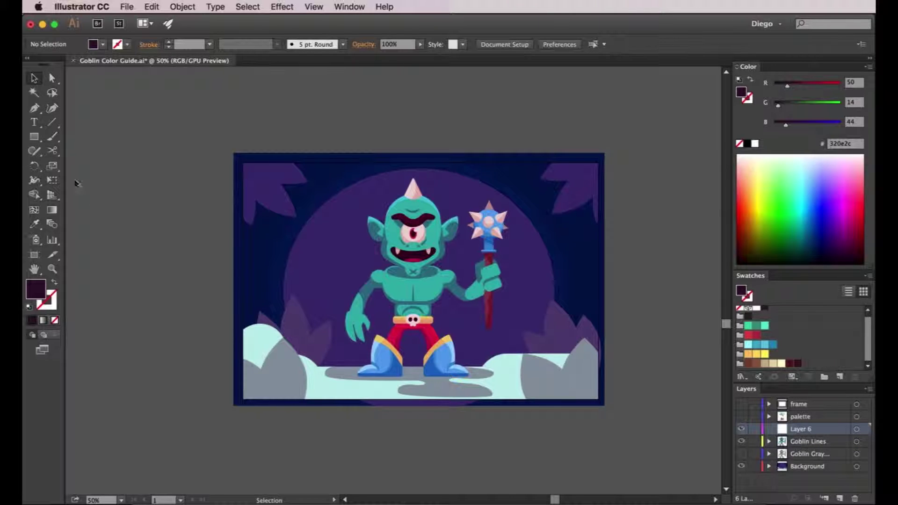
left_click(34, 136)
left_click_drag(219, 144, 618, 419)
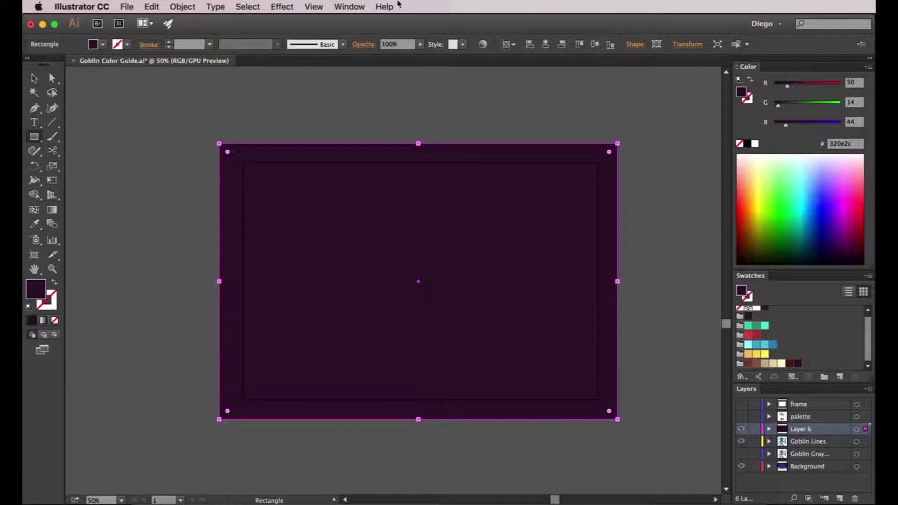
Show the transparency settings and give the covering rectangle the Overlay blending mode with 17% opacity.
left_click(343, 8)
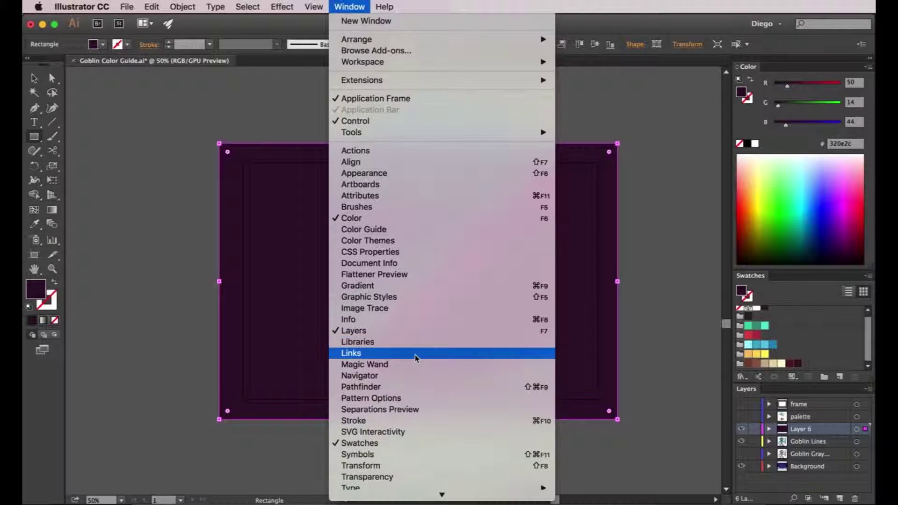
scroll(409, 374, "down", 3)
left_click(400, 443)
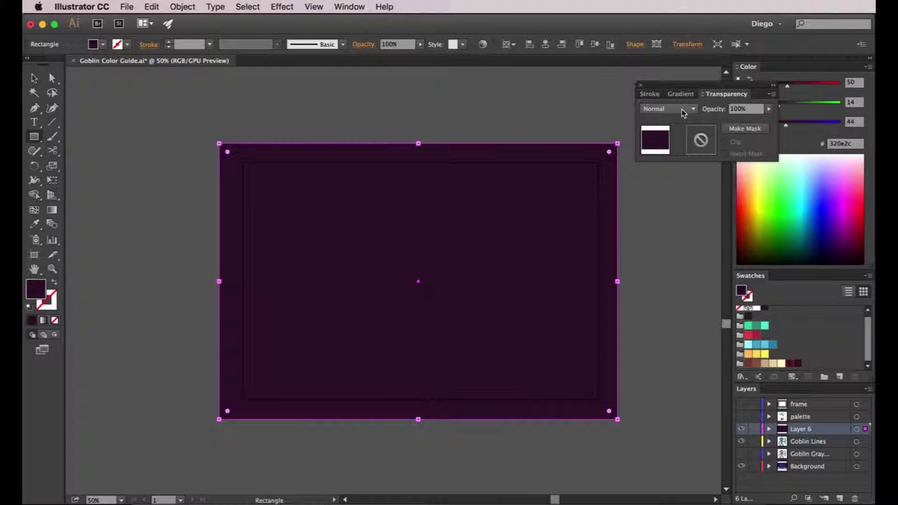
left_click(683, 113)
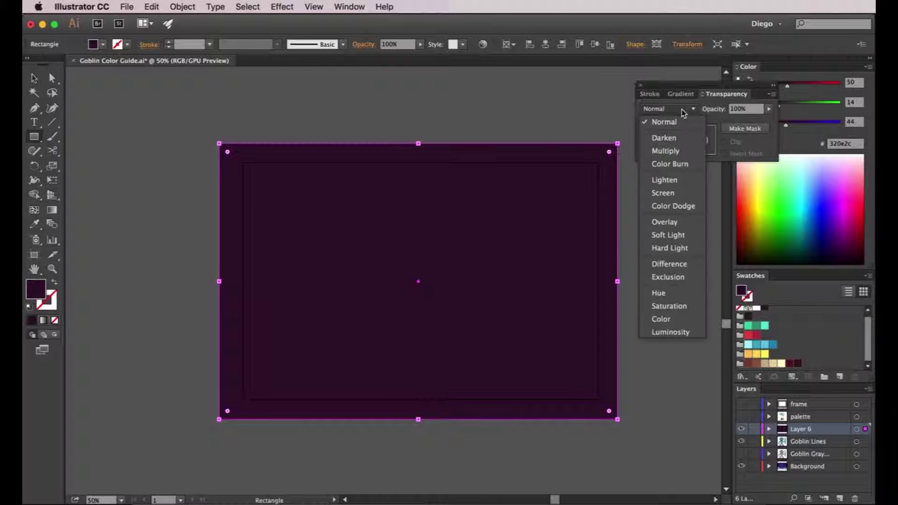
left_click(671, 221)
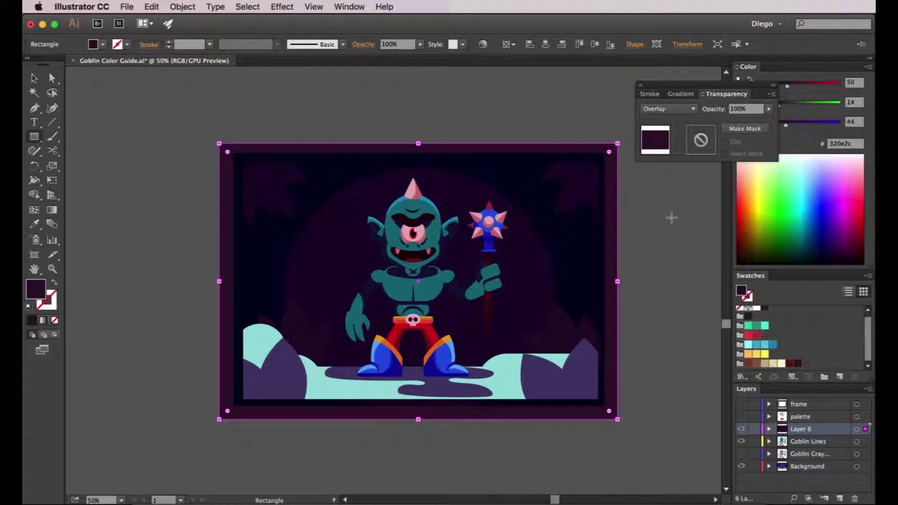
left_click(768, 108)
left_click_drag(736, 119, 729, 120)
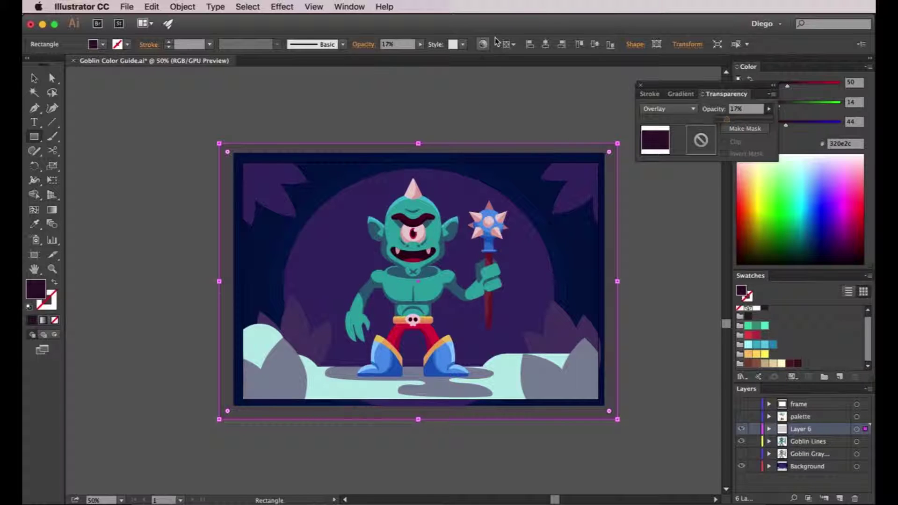
Dock the transparency settings beside Swatches and change the rectangle's fill to a tan with RGB 215, 175, 118.
mouse_move(655, 86)
left_mouse_down()
mouse_move(178, 358)
mouse_move(766, 306)
mouse_move(776, 277)
left_mouse_up()
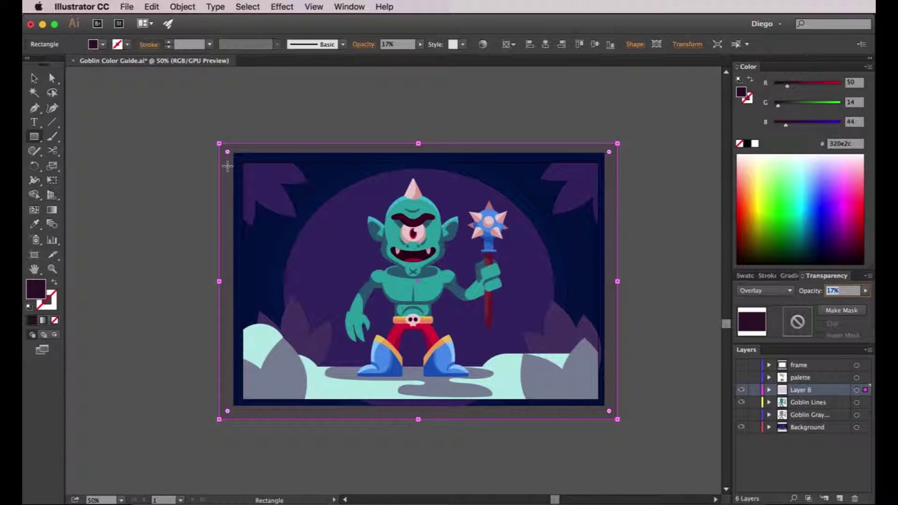
left_click_drag(822, 86, 823, 106)
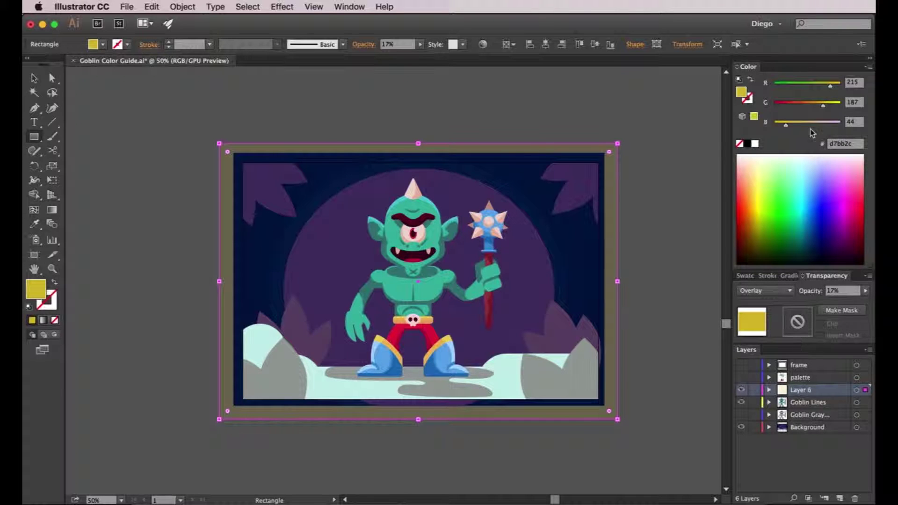
left_click_drag(799, 123, 818, 124)
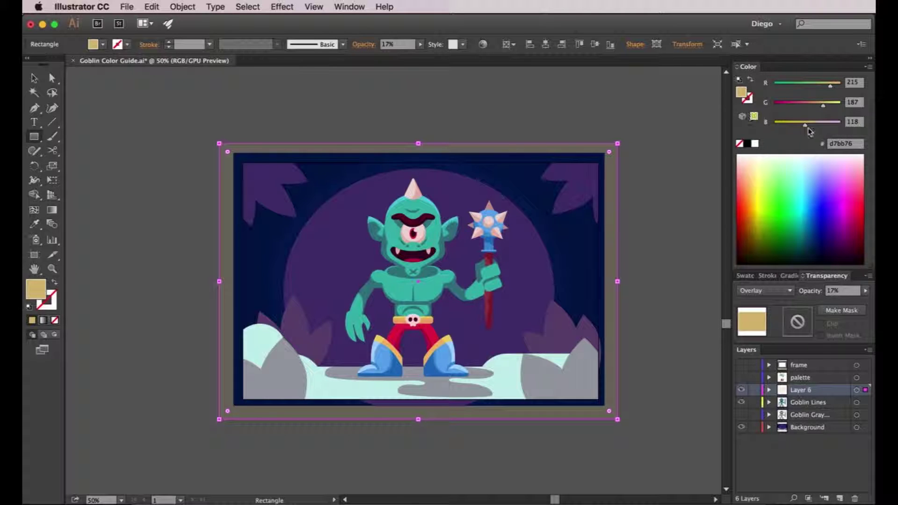
left_click_drag(837, 108, 818, 104)
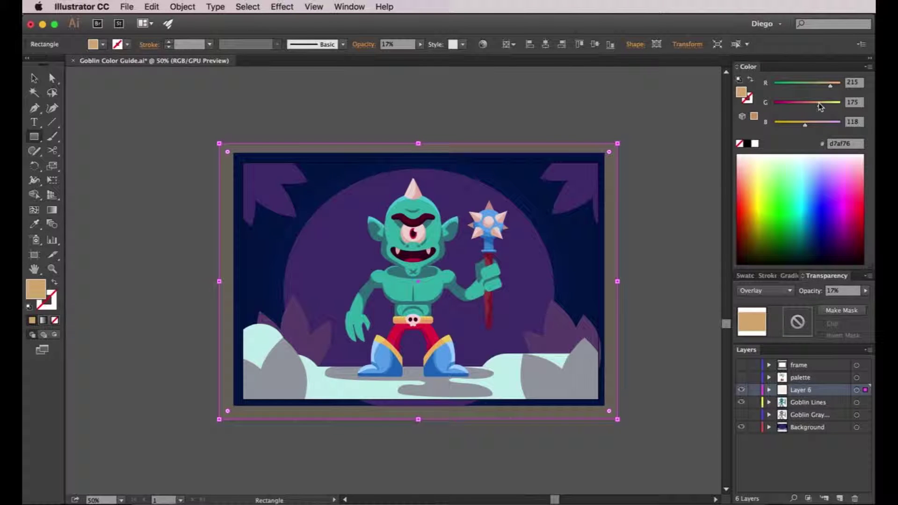
Toggle the overlay layer's visibility repeatedly to compare the artwork with and without the tan tint.
left_click(742, 391)
left_click(742, 390)
left_click(742, 391)
left_click(742, 391)
left_click(742, 391)
left_click(742, 391)
left_click(741, 391)
left_click(742, 391)
left_click(742, 390)
left_click(742, 391)
Select the overlay rectangle and raise its opacity to 64%.
left_click(33, 78)
left_click(866, 291)
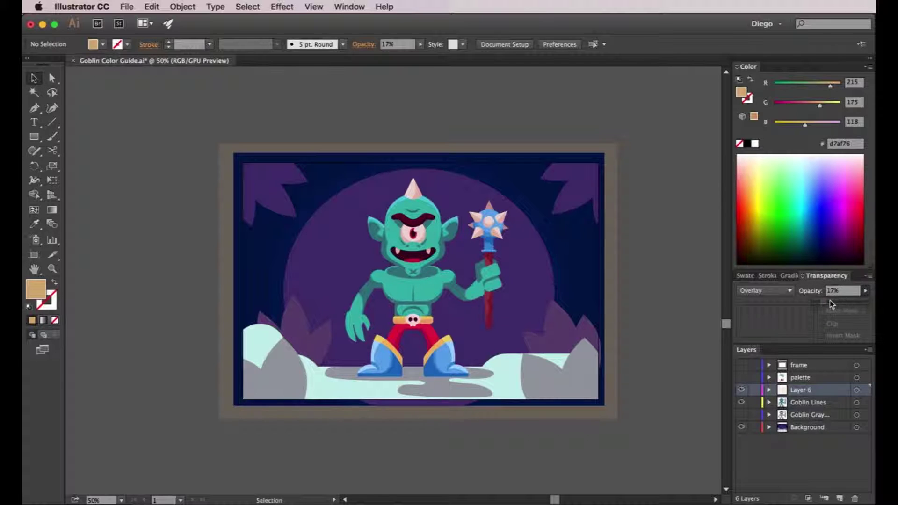
left_click_drag(843, 303, 848, 302)
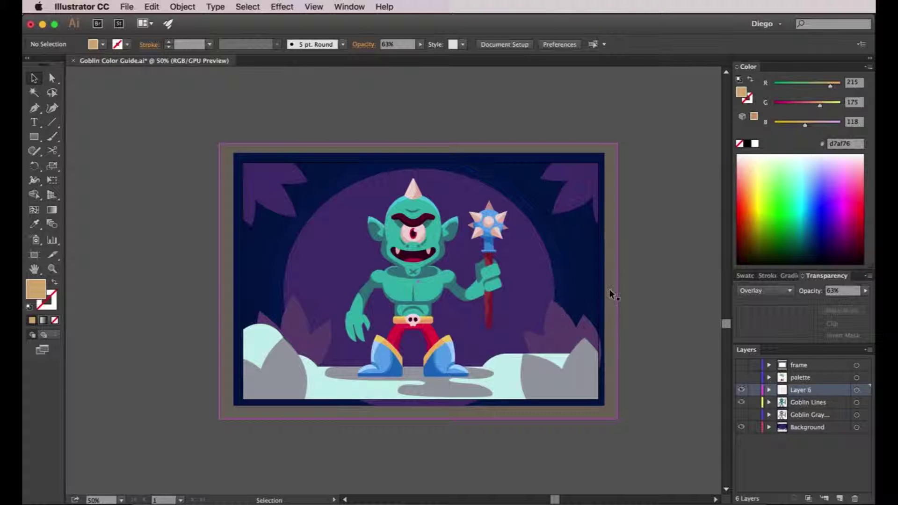
left_click(611, 294)
left_click(865, 290)
mouse_move(848, 302)
left_mouse_down()
mouse_move(839, 303)
mouse_move(848, 303)
left_mouse_up()
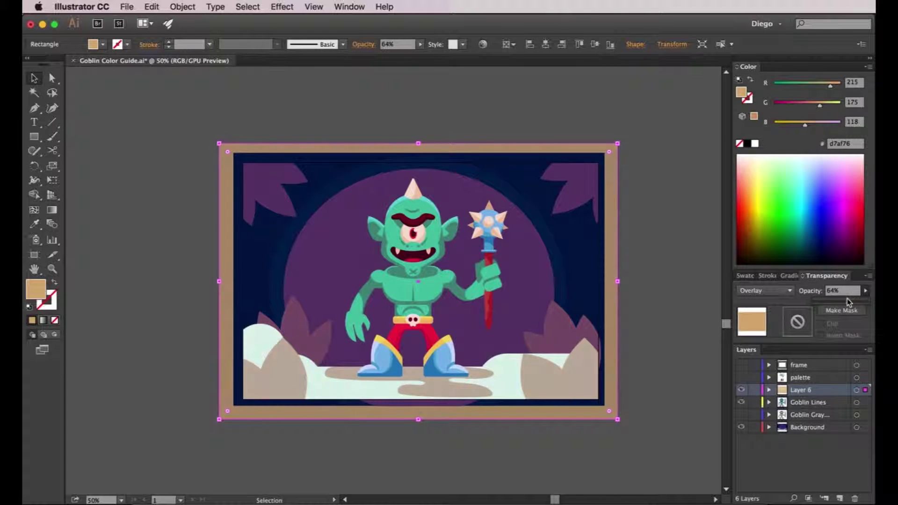
Recolor the overlay rectangle to salmon #E88776 and shrink the color spectrum while keeping the RGB sliders shown.
left_click(810, 105)
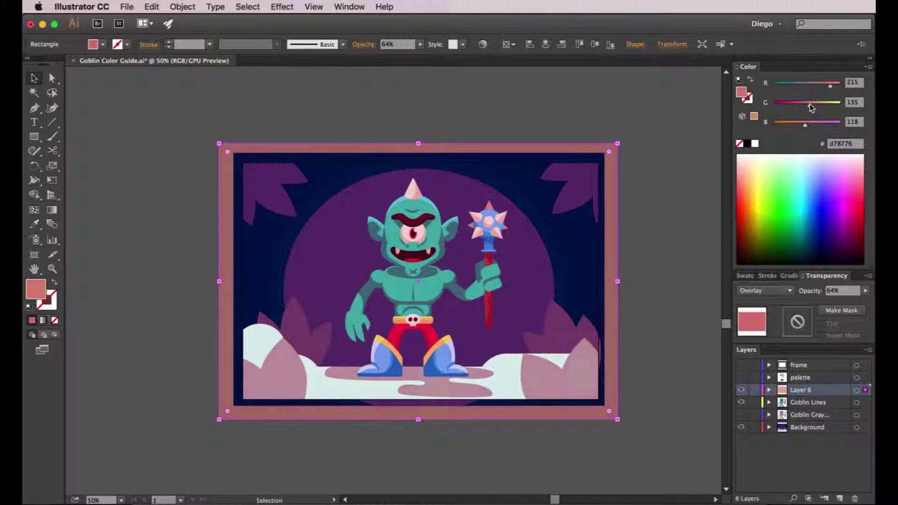
left_click_drag(829, 86, 835, 86)
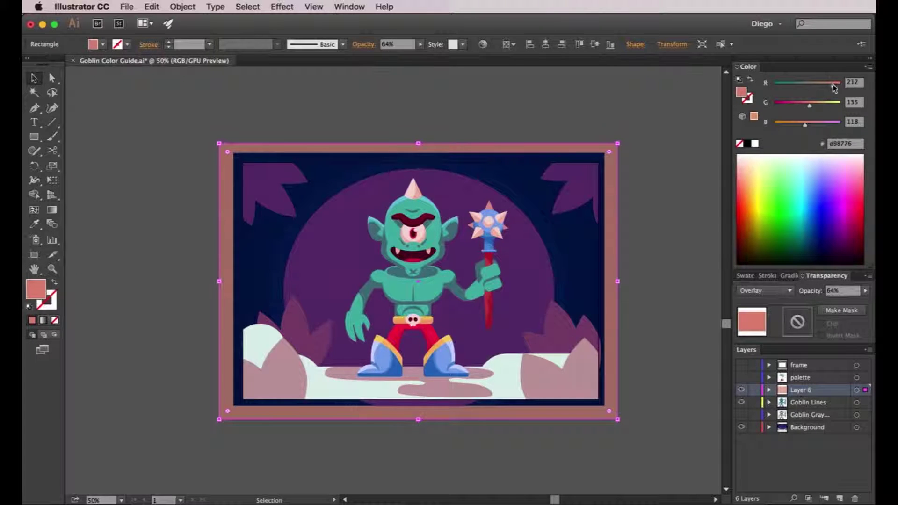
left_click(869, 67)
left_click(865, 71)
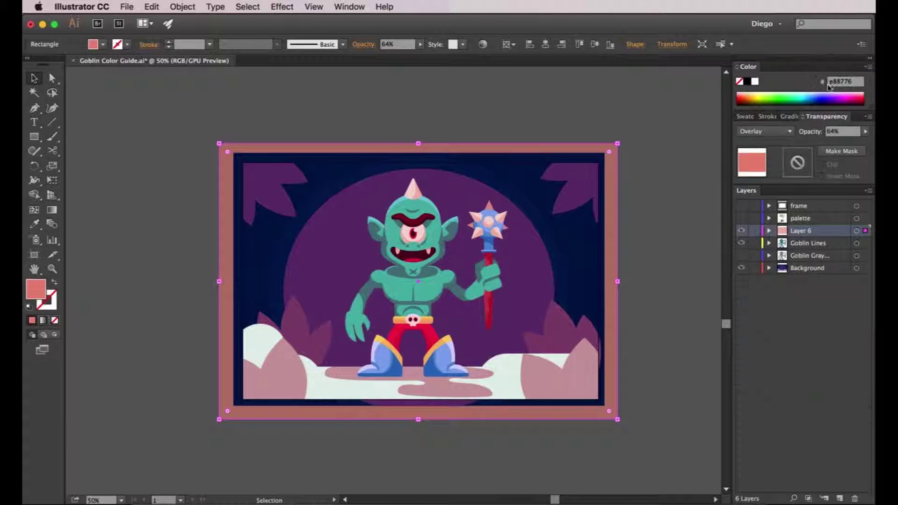
left_click(867, 70)
left_click(856, 67)
Try a teal fill of about RGB 93, 162, 165 on the overlay rectangle and settle on a red with RGB 206, 97, 83.
left_click_drag(834, 85, 800, 87)
left_click_drag(805, 125, 819, 105)
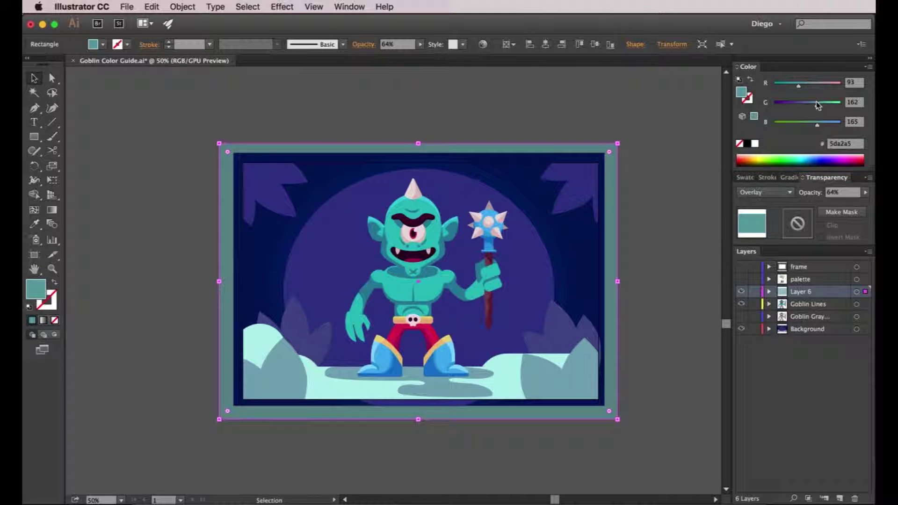
left_click_drag(799, 86, 793, 87)
left_click_drag(809, 103, 798, 129)
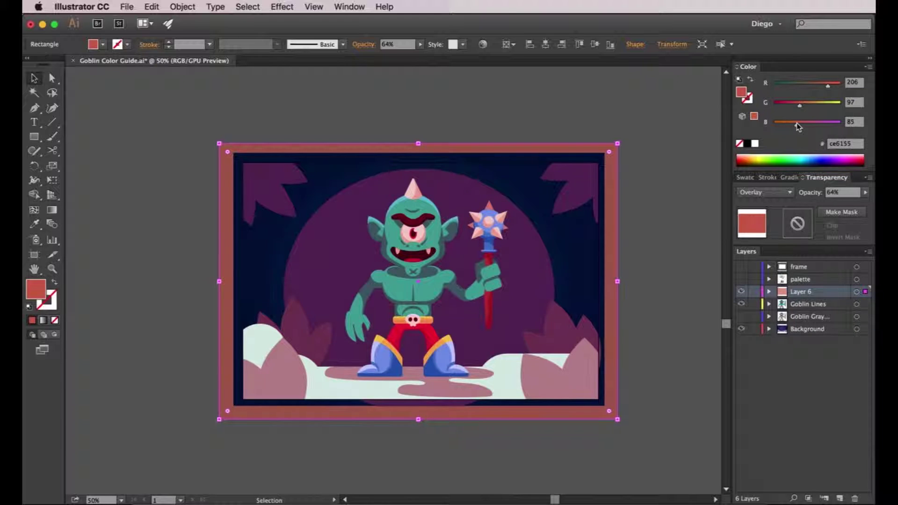
Lower the red overlay rectangle's opacity to 29% and deselect it.
left_click(866, 195)
left_click_drag(851, 203, 841, 201)
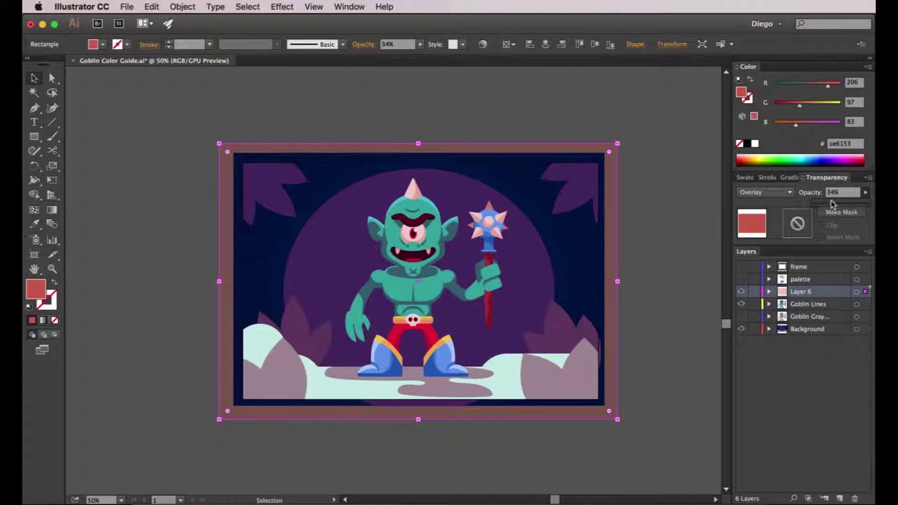
left_click_drag(830, 201, 828, 201)
left_click(668, 229)
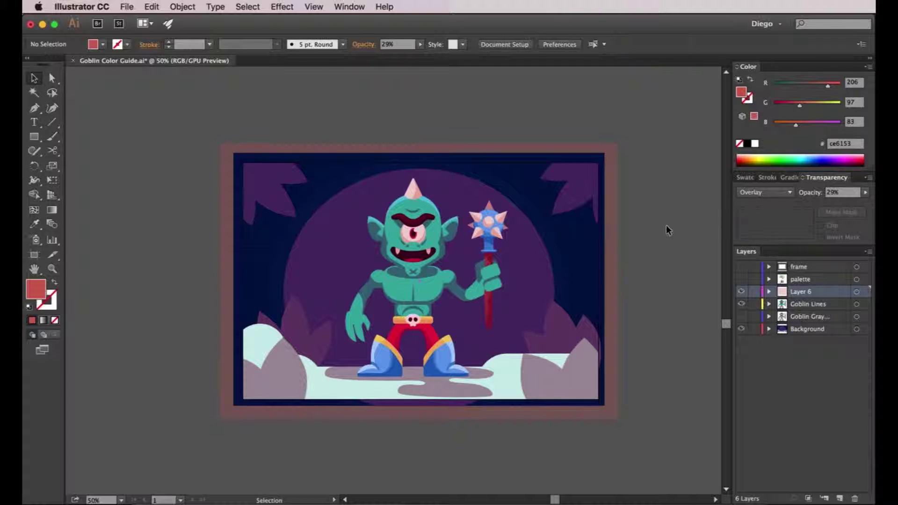
Hide and show Layer 6 to compare the illustration with and without the red overlay.
left_click(741, 292)
left_click(742, 291)
left_click(741, 291)
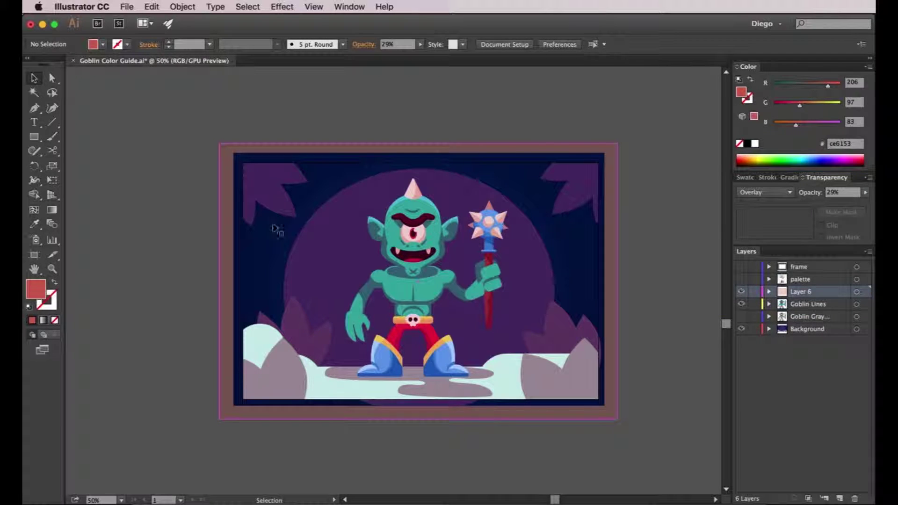
left_click(34, 224)
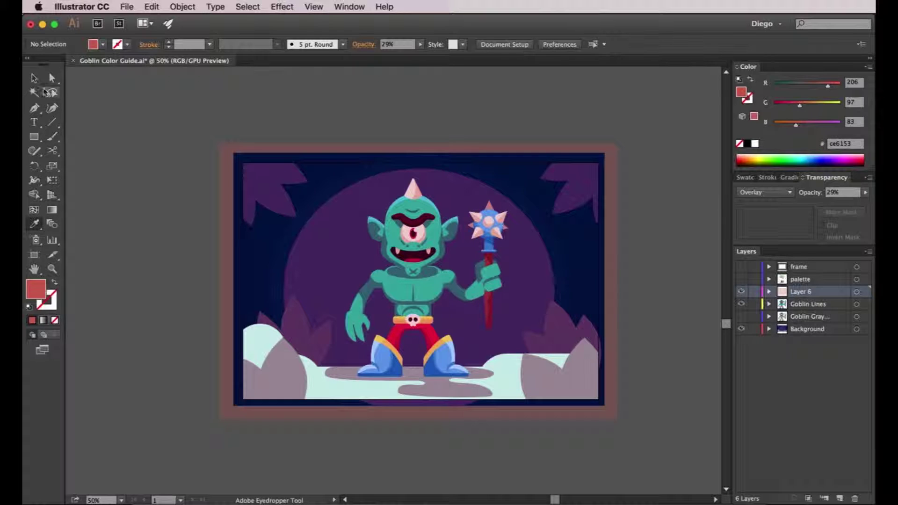
left_click(34, 77)
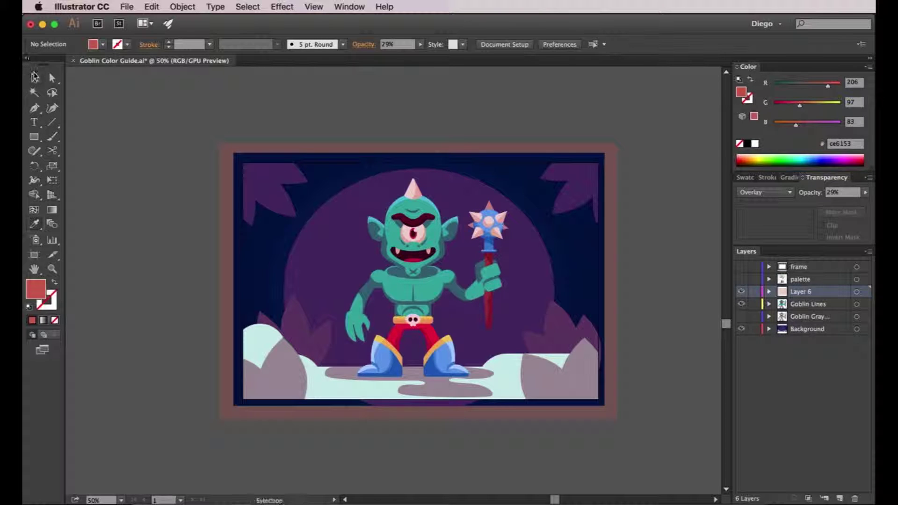
left_click_drag(317, 245, 465, 359)
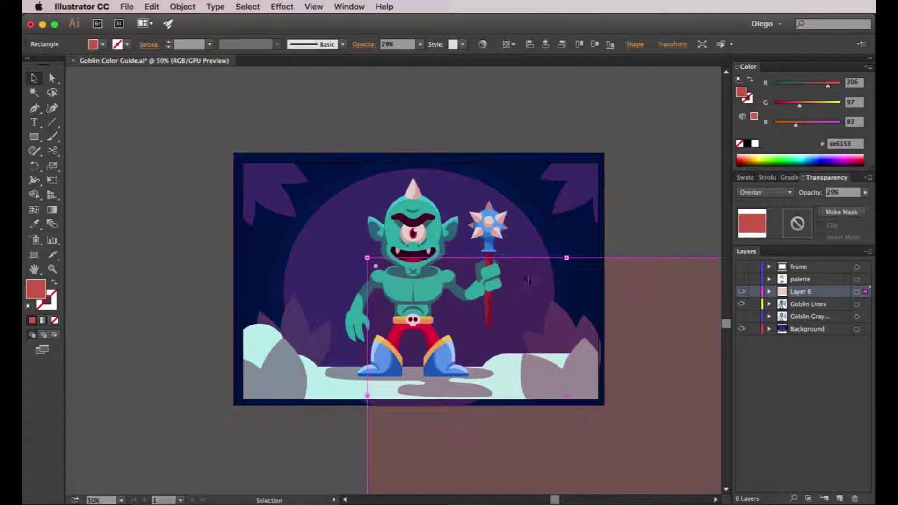
key("super+z")
key("super+z")
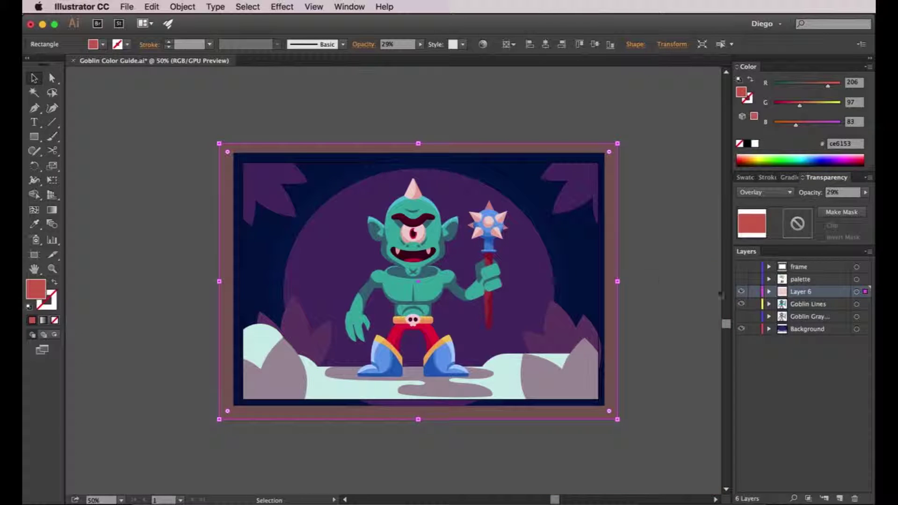
Hide Layer 6 to view the illustration without the red overlay rectangle.
key("super+shift+a")
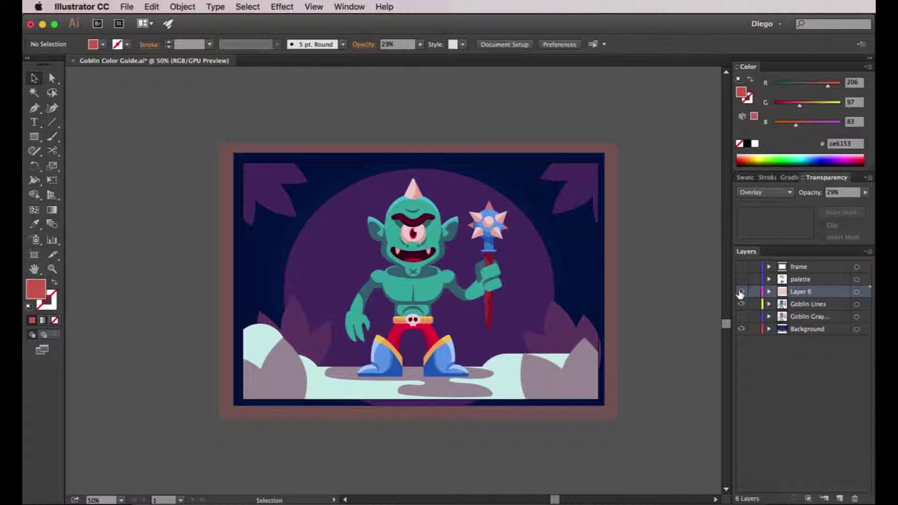
left_click(610, 263)
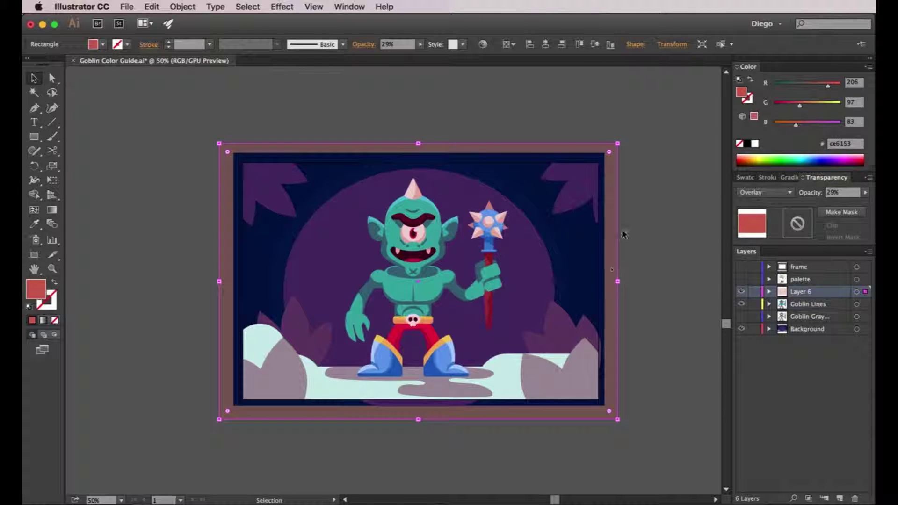
left_click(742, 292)
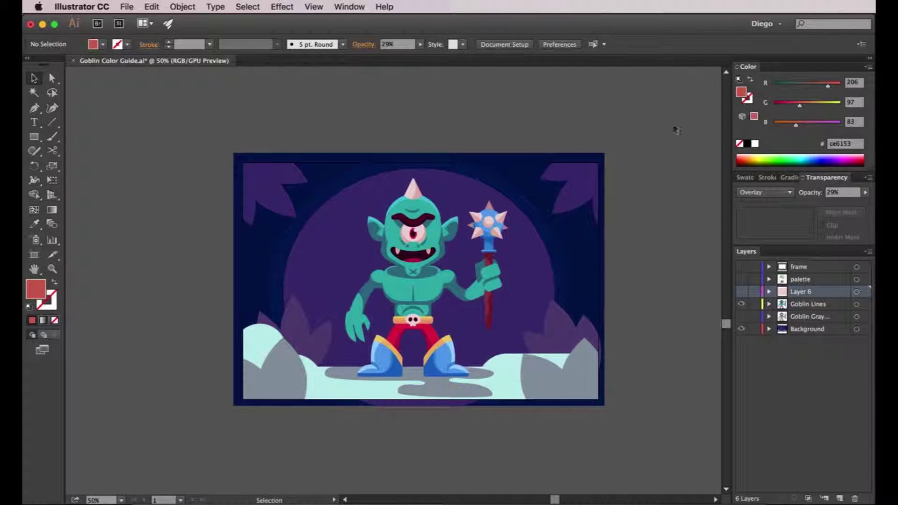
Try an RGB color balance of Red 31%, Green 7% and Blue -25% on all visible artwork in preview, without applying it.
key("super+a")
left_click(152, 6)
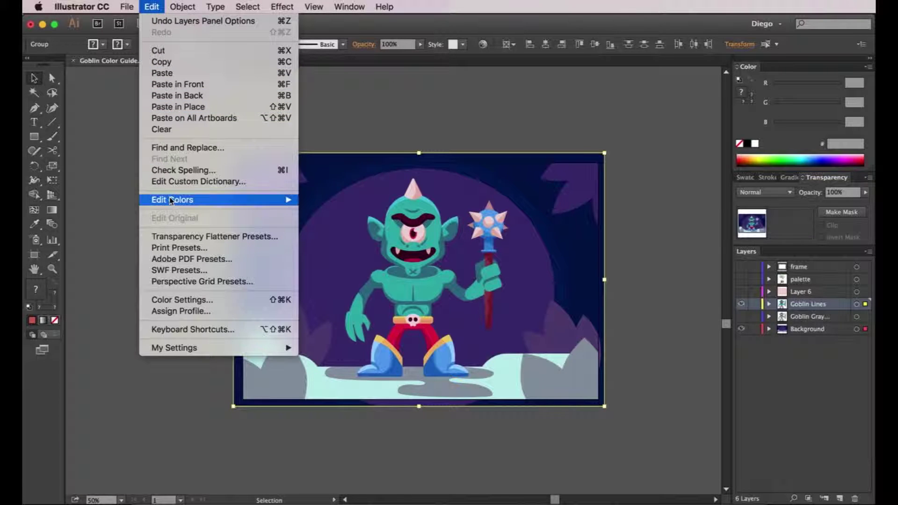
mouse_move(173, 199)
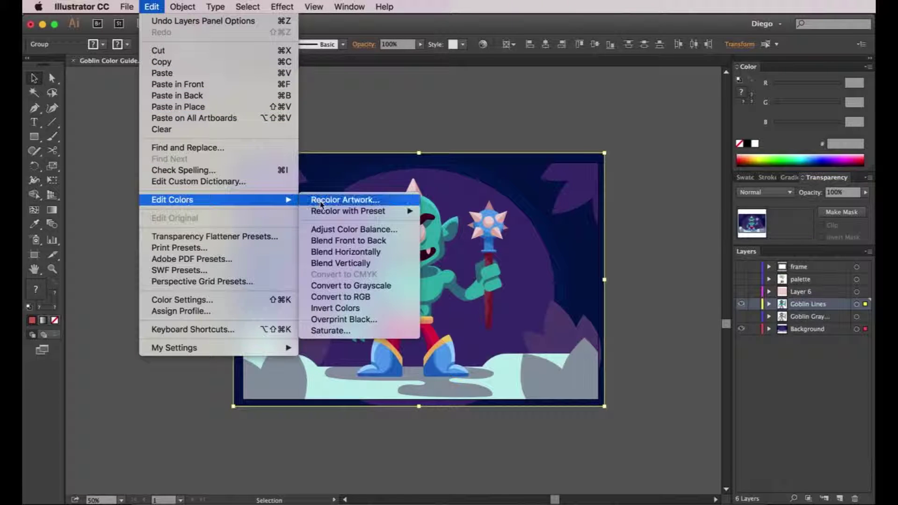
left_click(327, 230)
left_click_drag(679, 206, 656, 245)
left_click(607, 340)
left_click_drag(685, 205, 688, 205)
left_click_drag(674, 223, 677, 223)
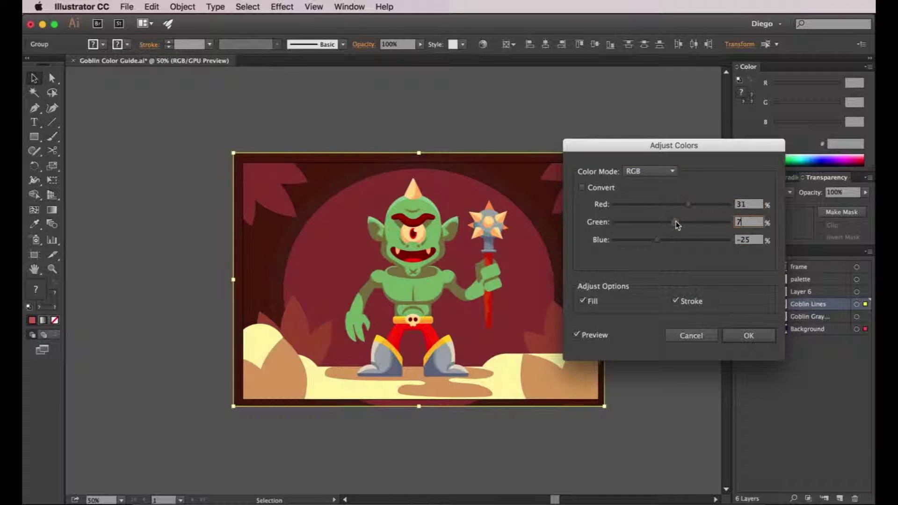
left_click(680, 337)
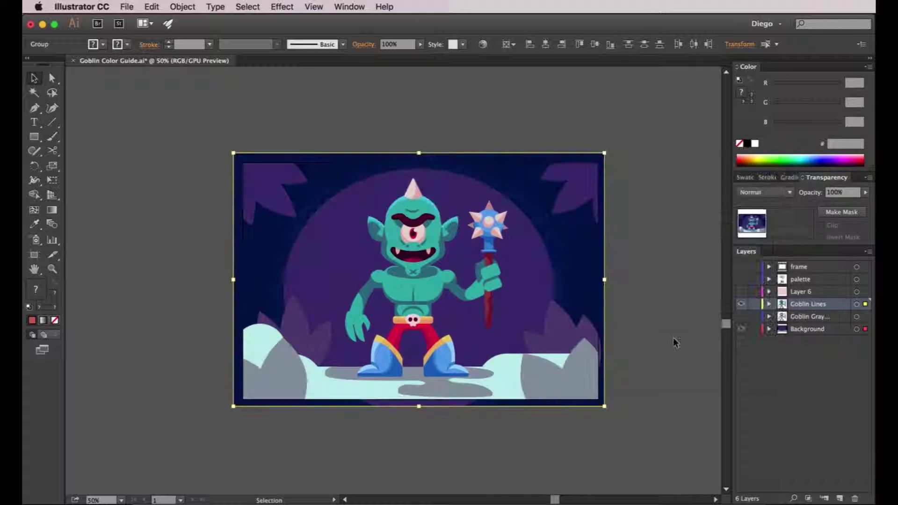
Show Layer 6 again, deselect the artwork, and toggle the layer's visibility to compare the colors with and without the overlay.
left_click(741, 291)
left_click(661, 302)
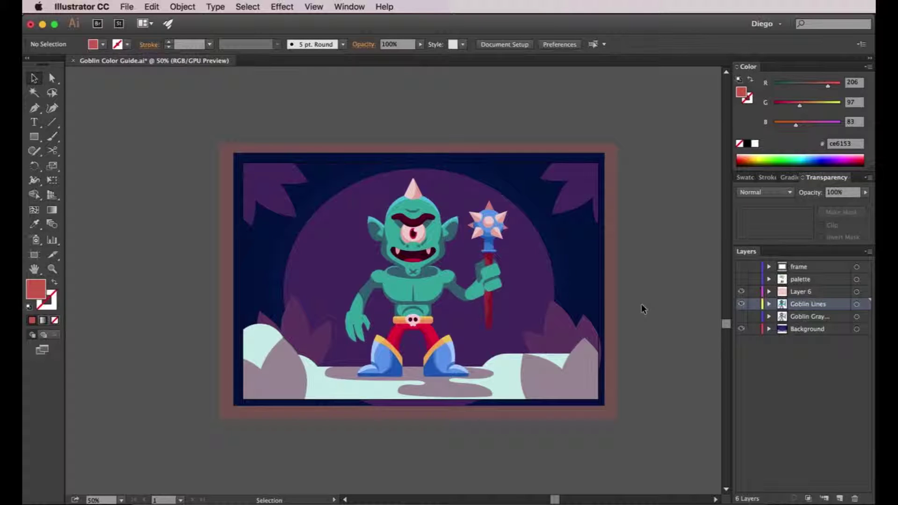
left_click(742, 292)
left_click(741, 292)
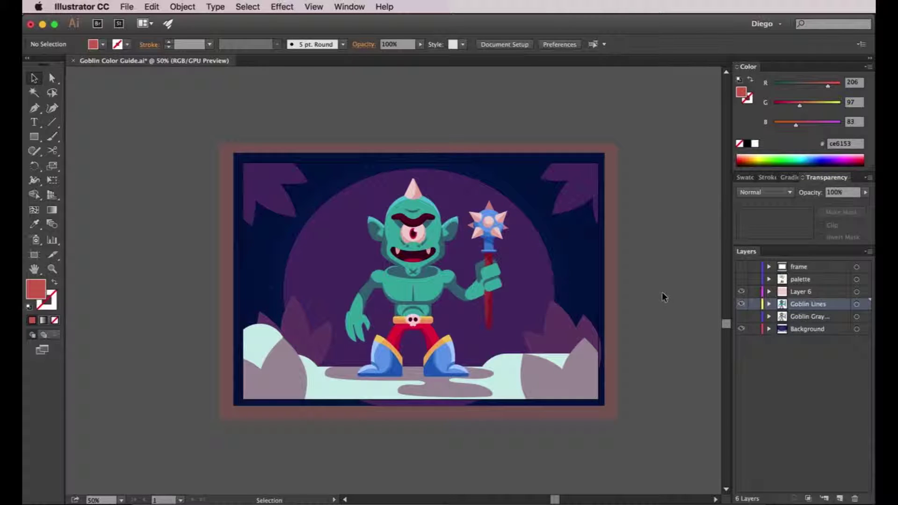